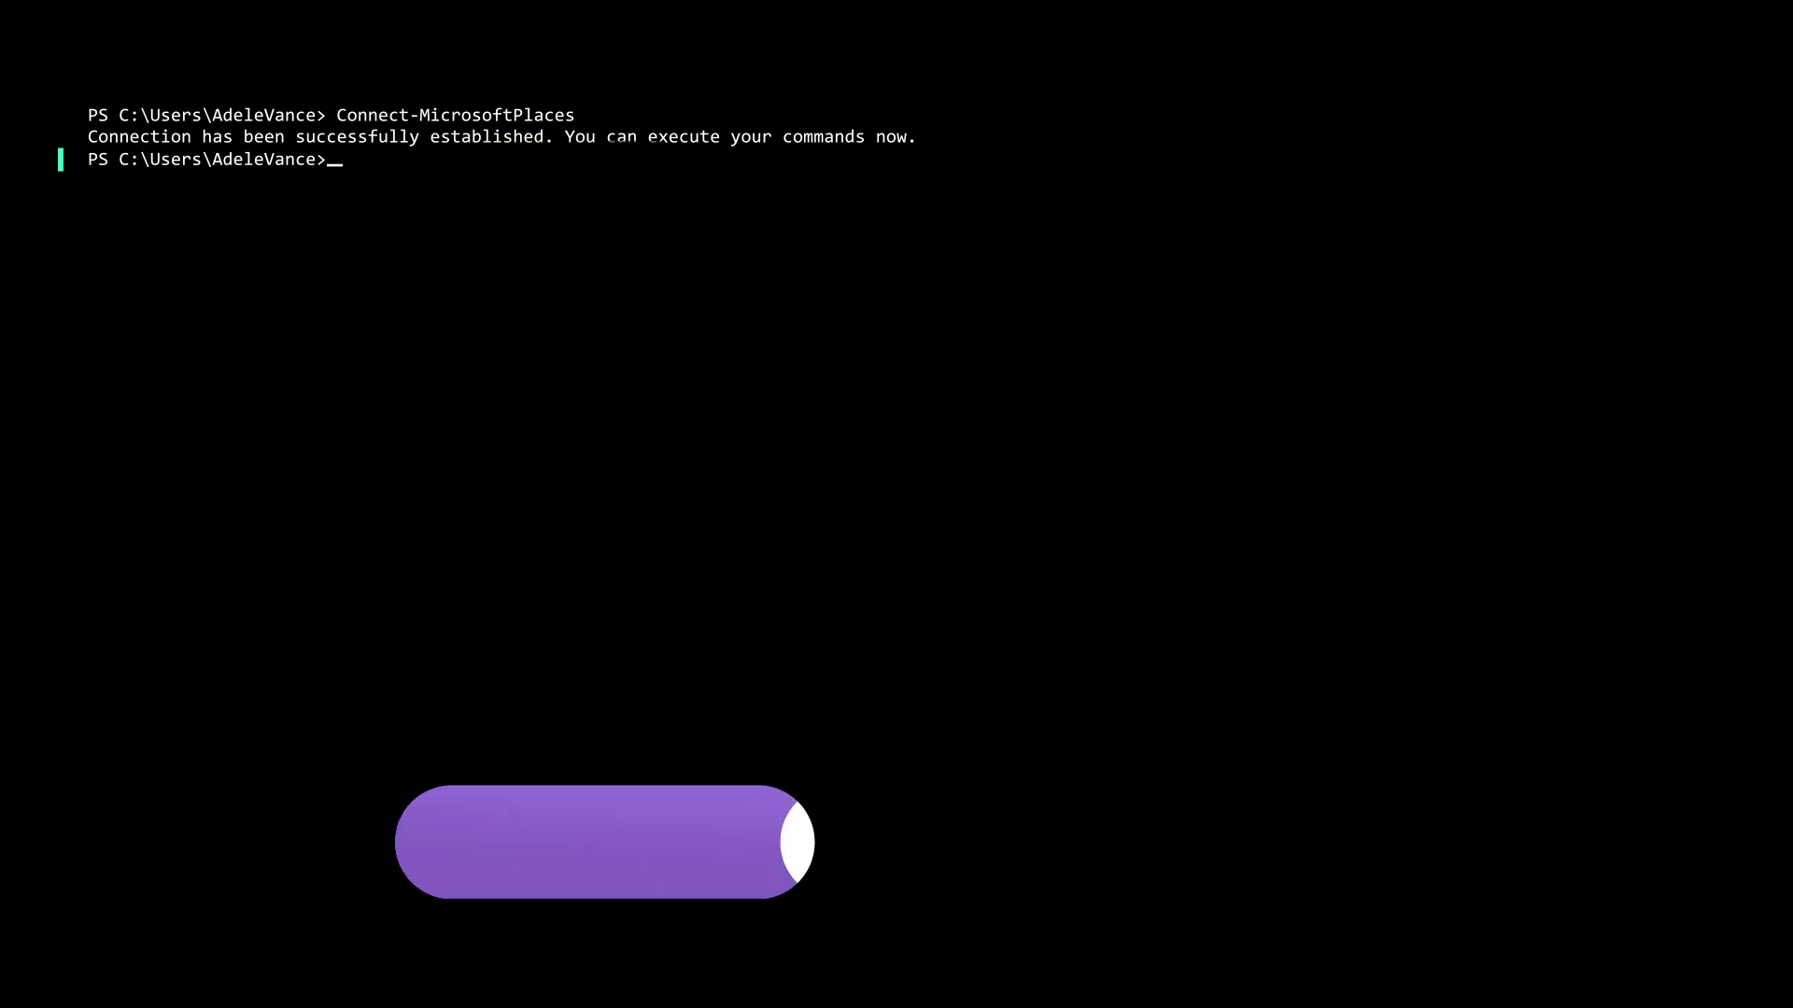
type("$contosohq = (Get-PlaceV3 -Type Building | W")
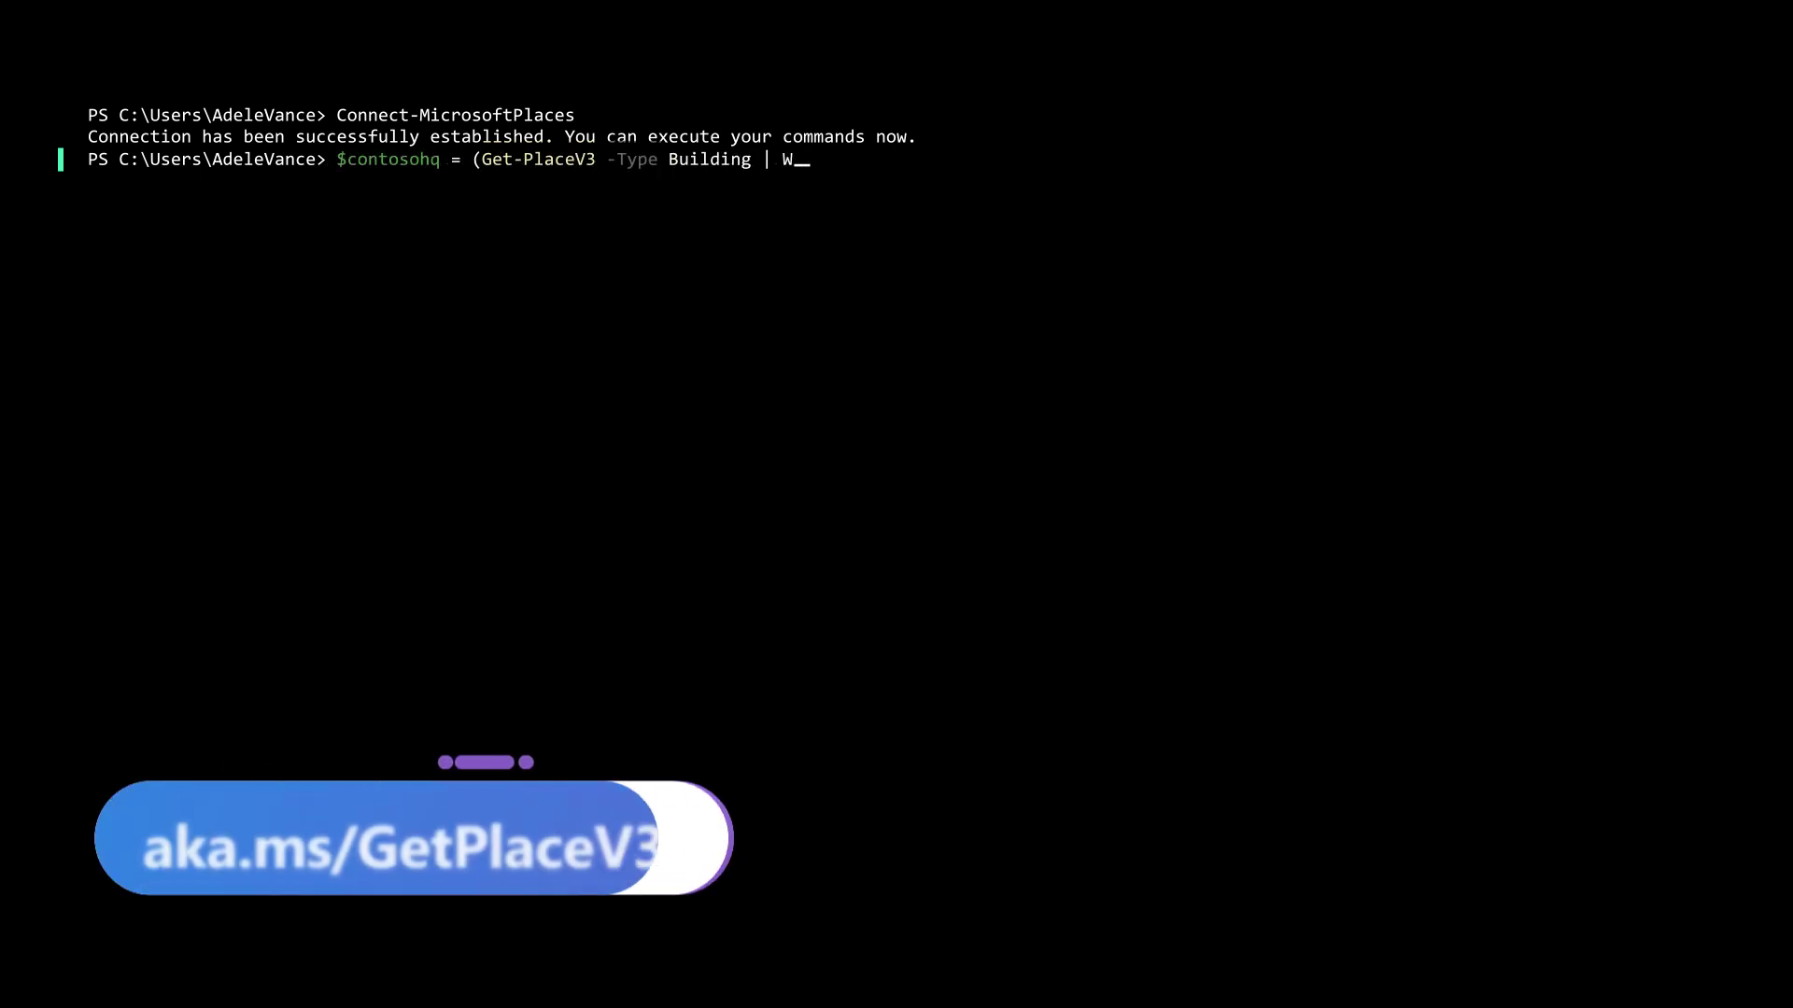
type("here-Object -Property DisplayName -eq 'Contoso HQ').PlaceId")
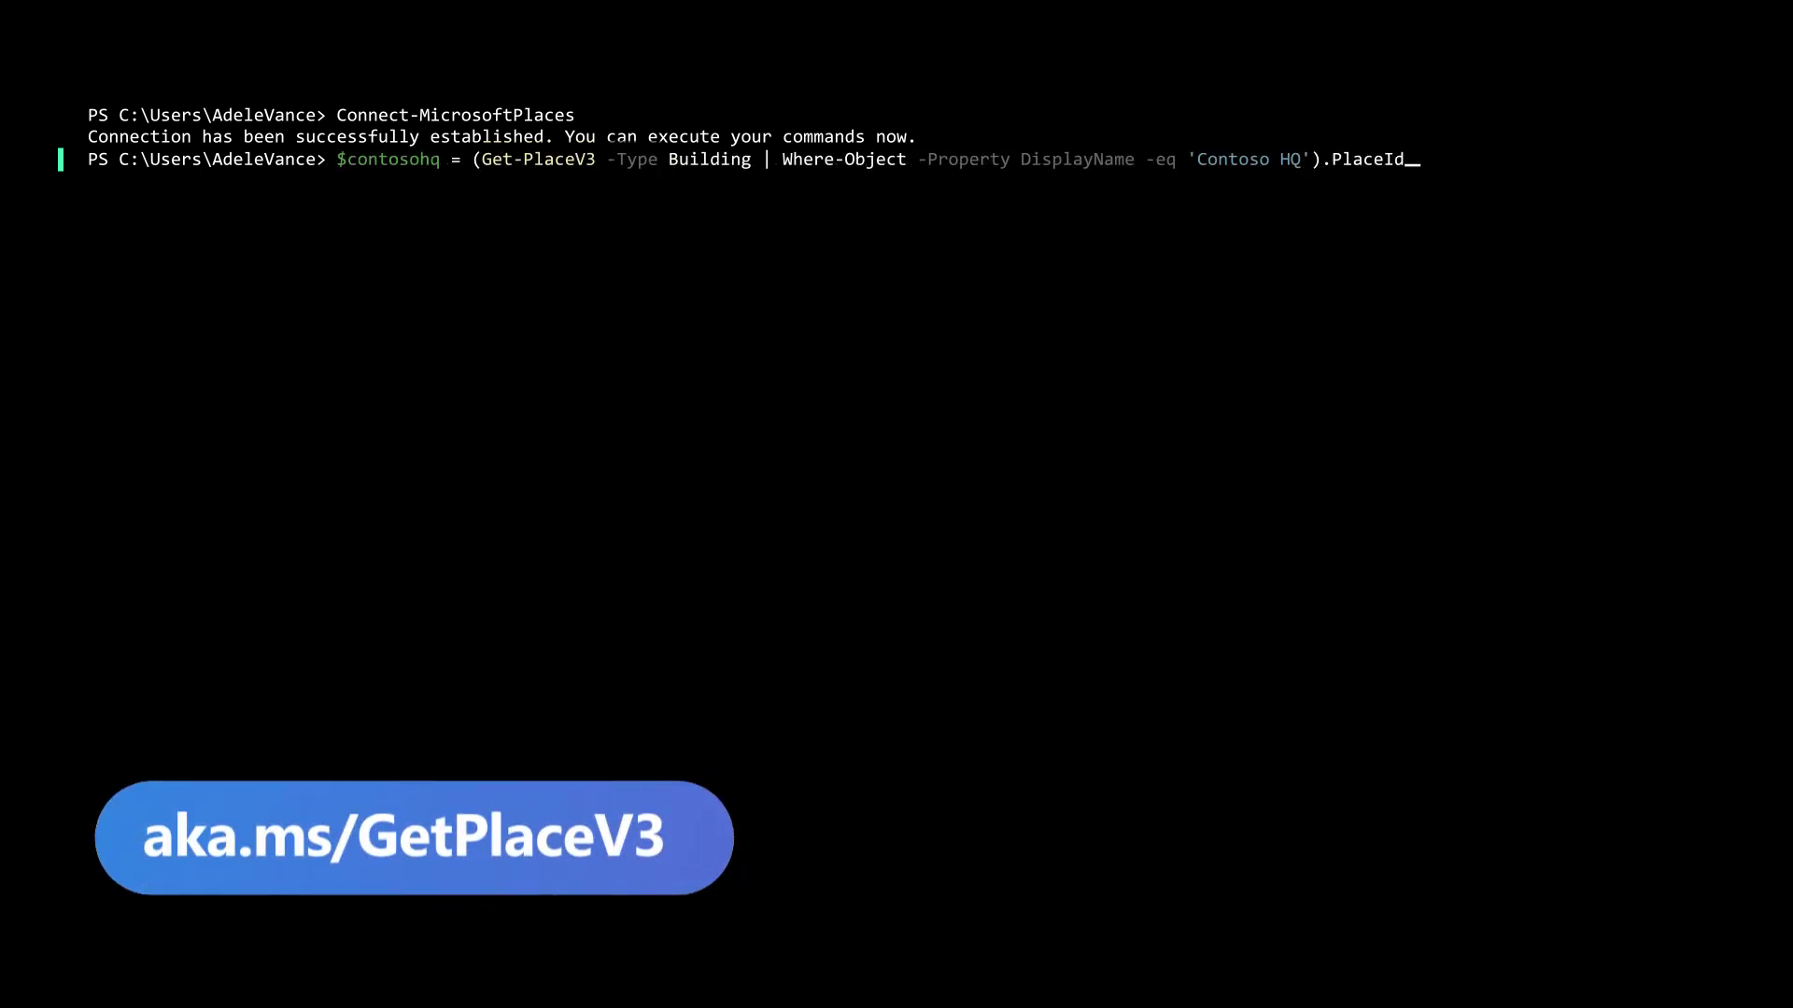
Look up the Contoso HQ building with Get-PlaceV3 and save its PlaceId to $contosohq.
key("Return")
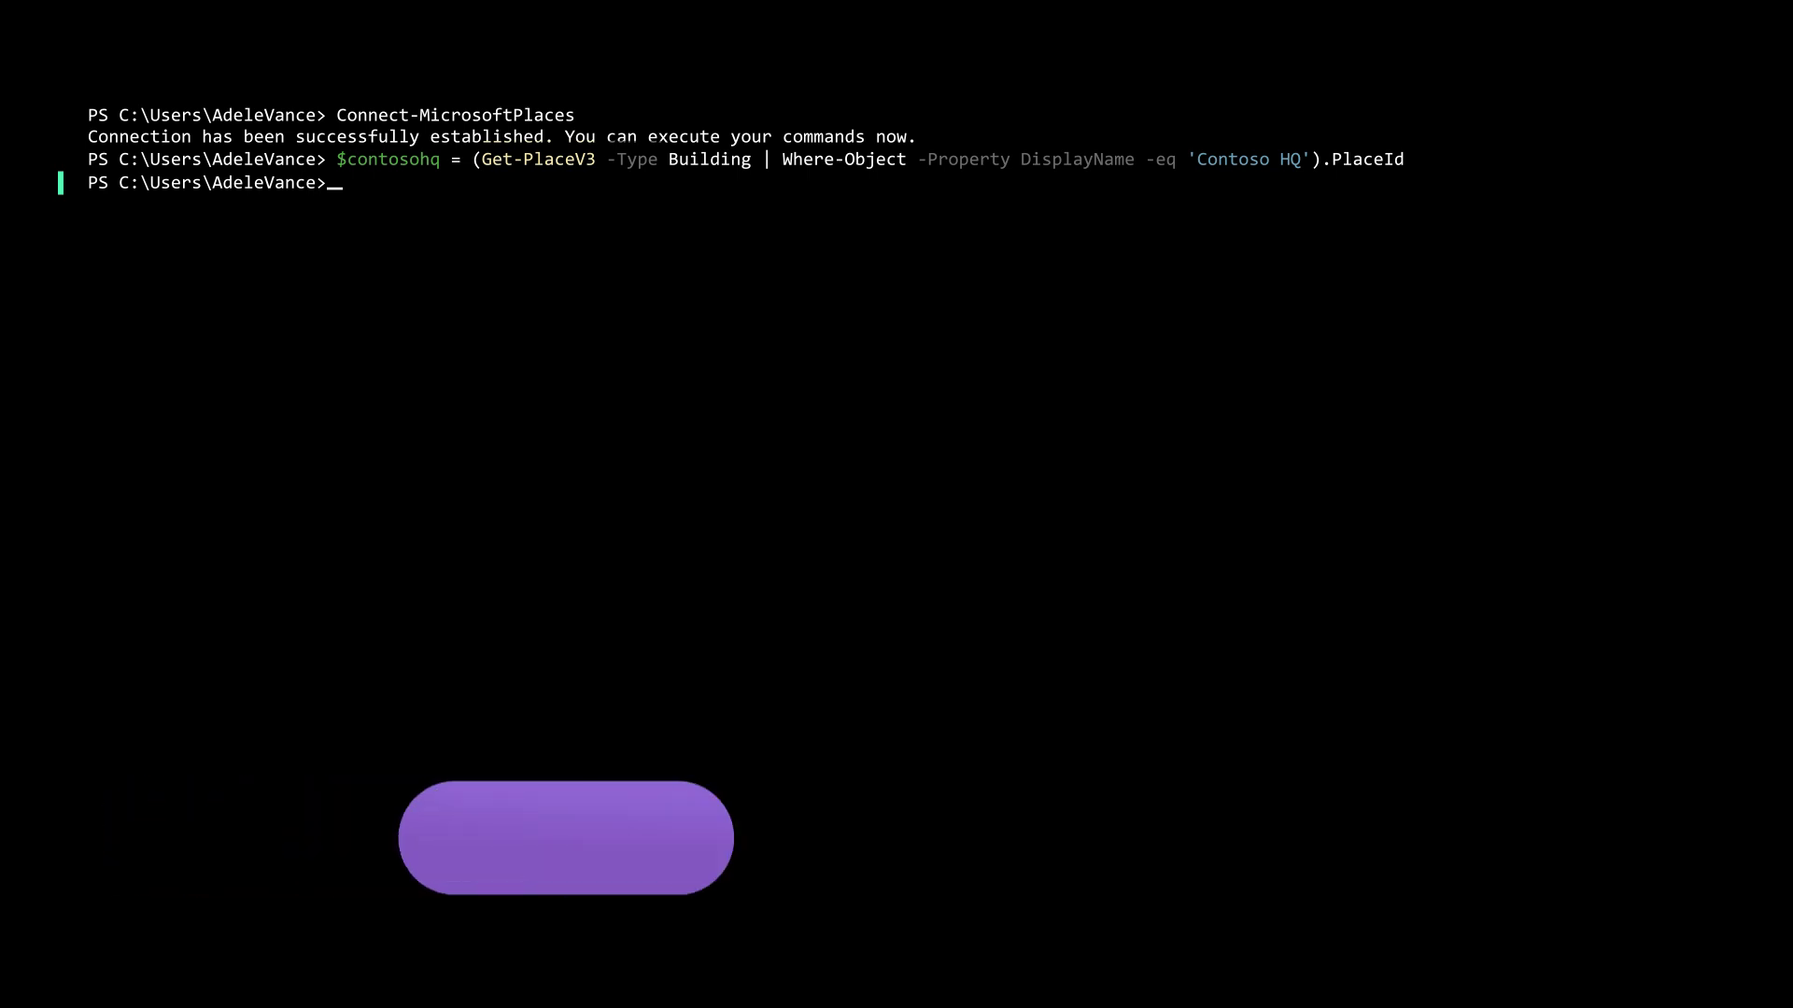
type("Get-Place")
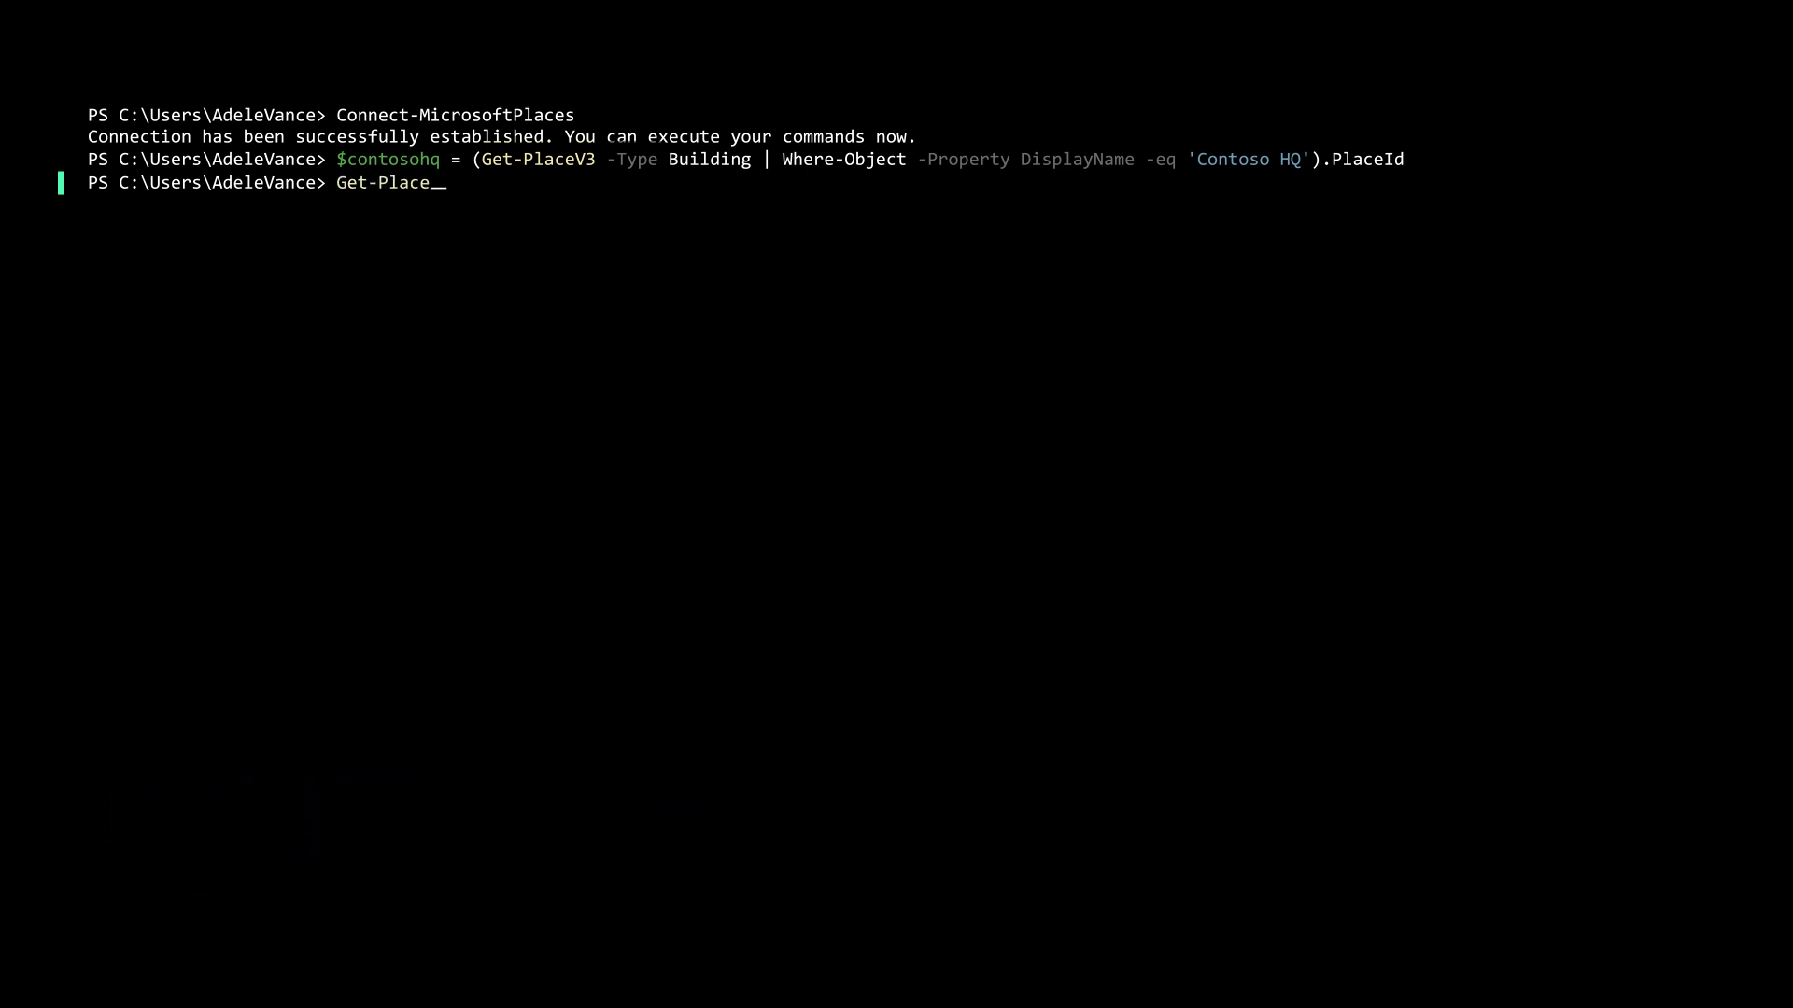
type("v3 -AncestorId $contosohq | Export-Csv -Path \".\\Contoso")
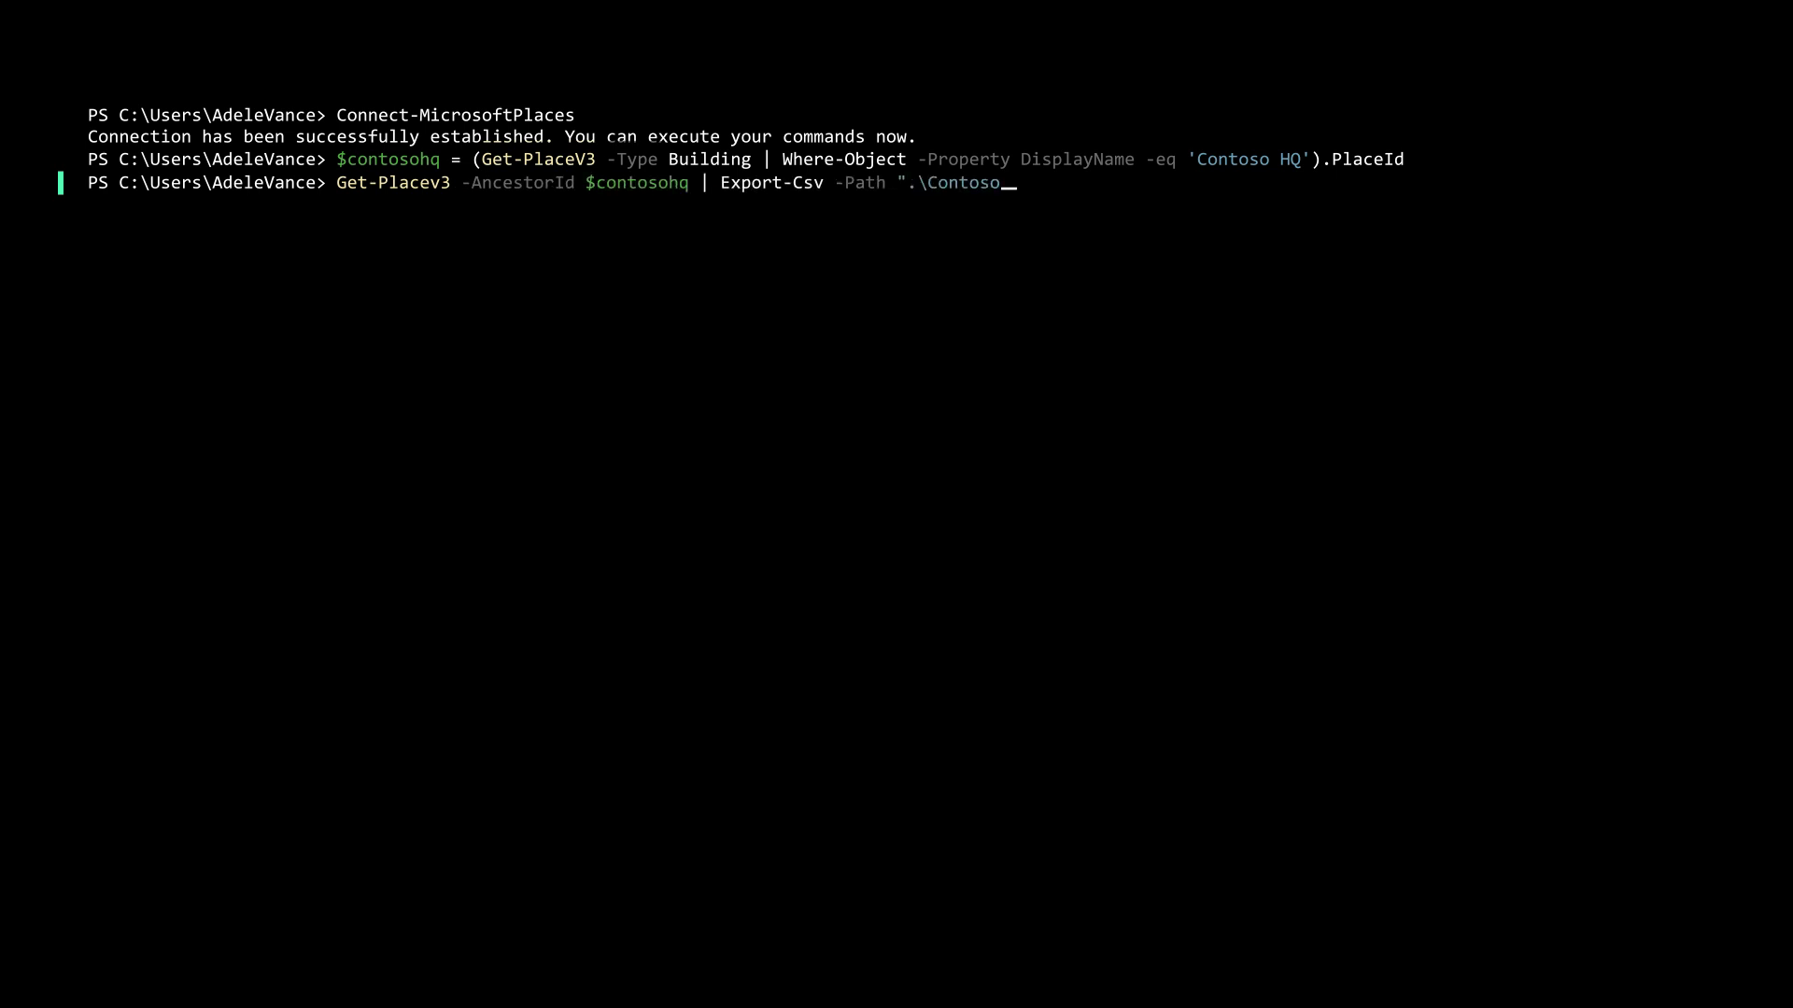
type("HQExport.csv\"")
Export all places under Contoso HQ to ContosoHQExport.csv.
key("Return")
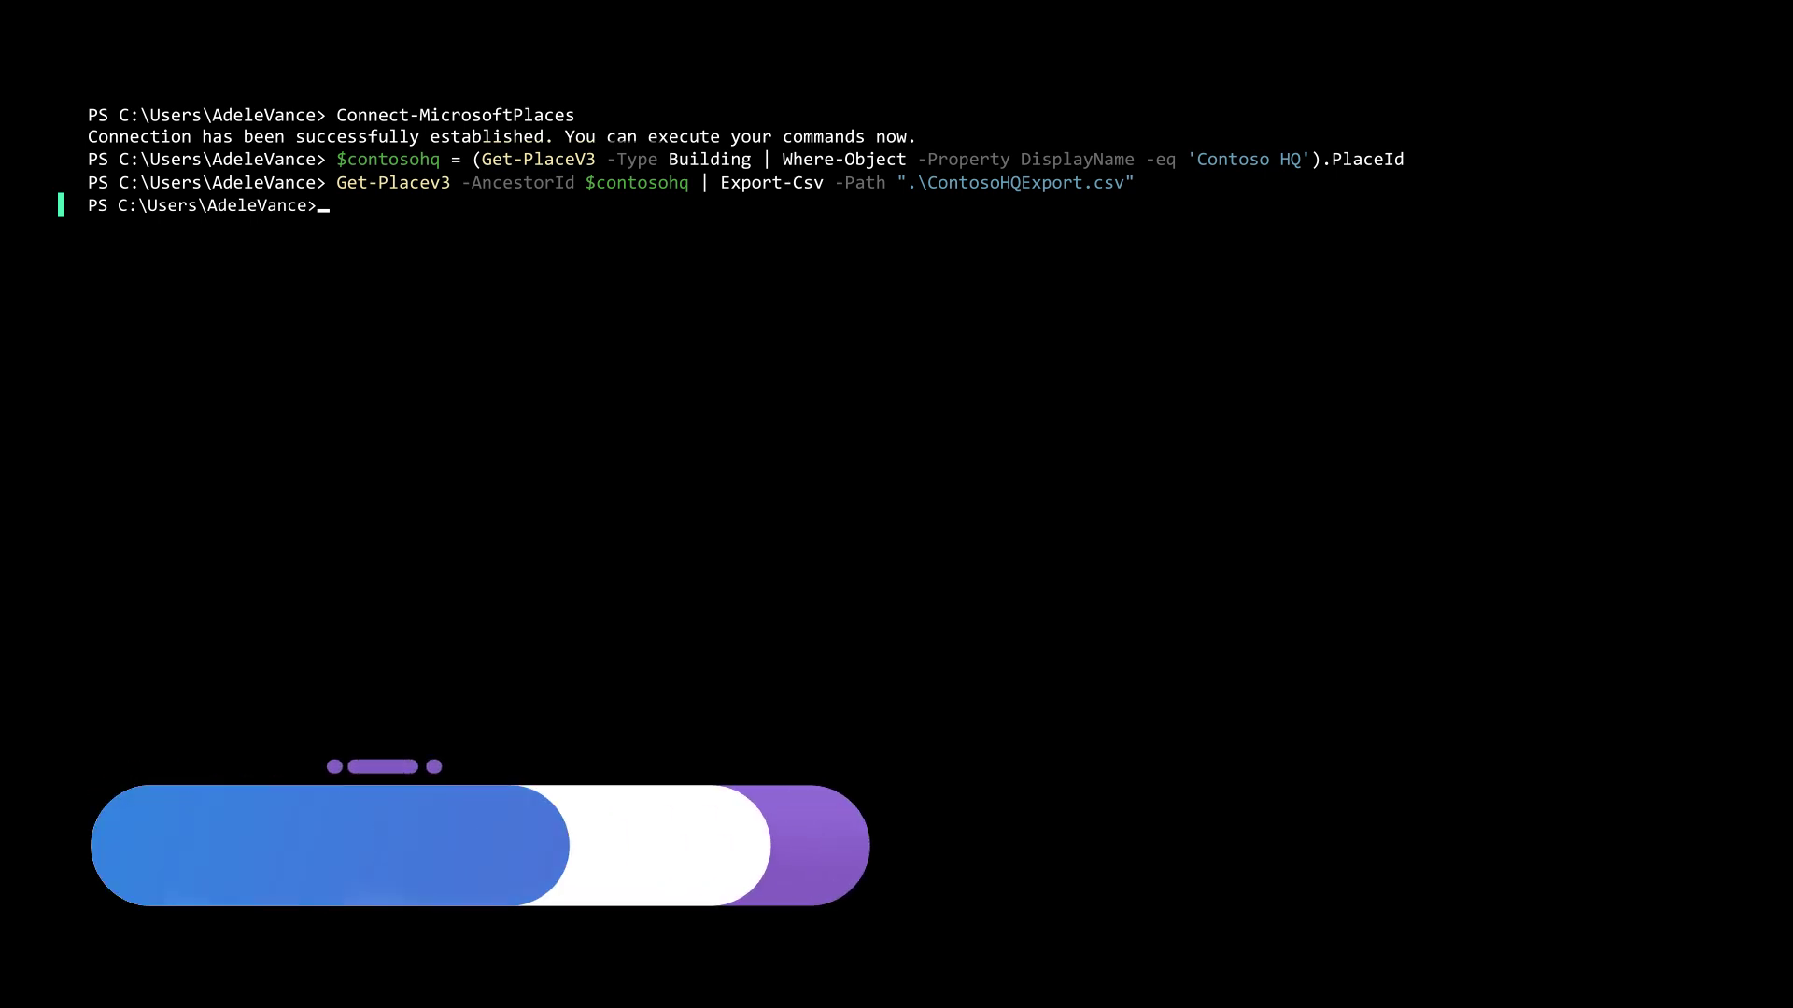
type("Import-MapCorrelations -MapFilePath \"C:\\Users\\")
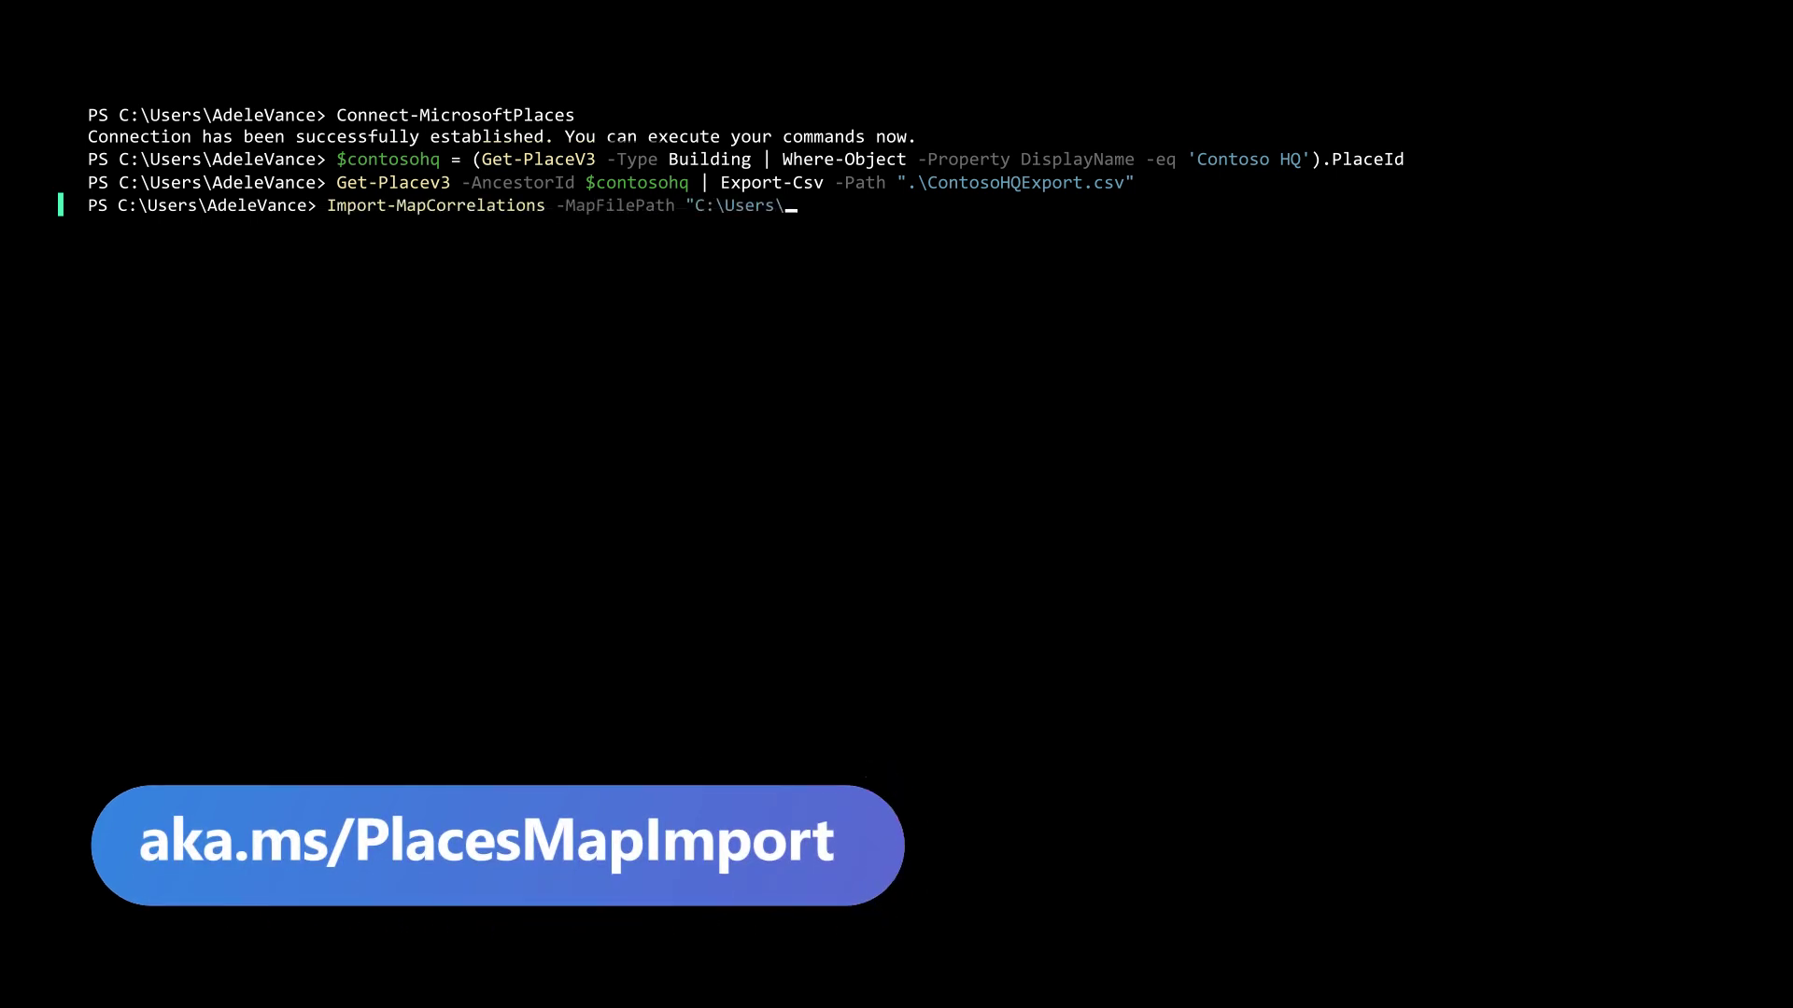
type("AdeleVance\\Contoso HQ.zip\"")
Run Import-MapCorrelations on Contoso HQ.zip to extract its 129 map features.
key("Return")
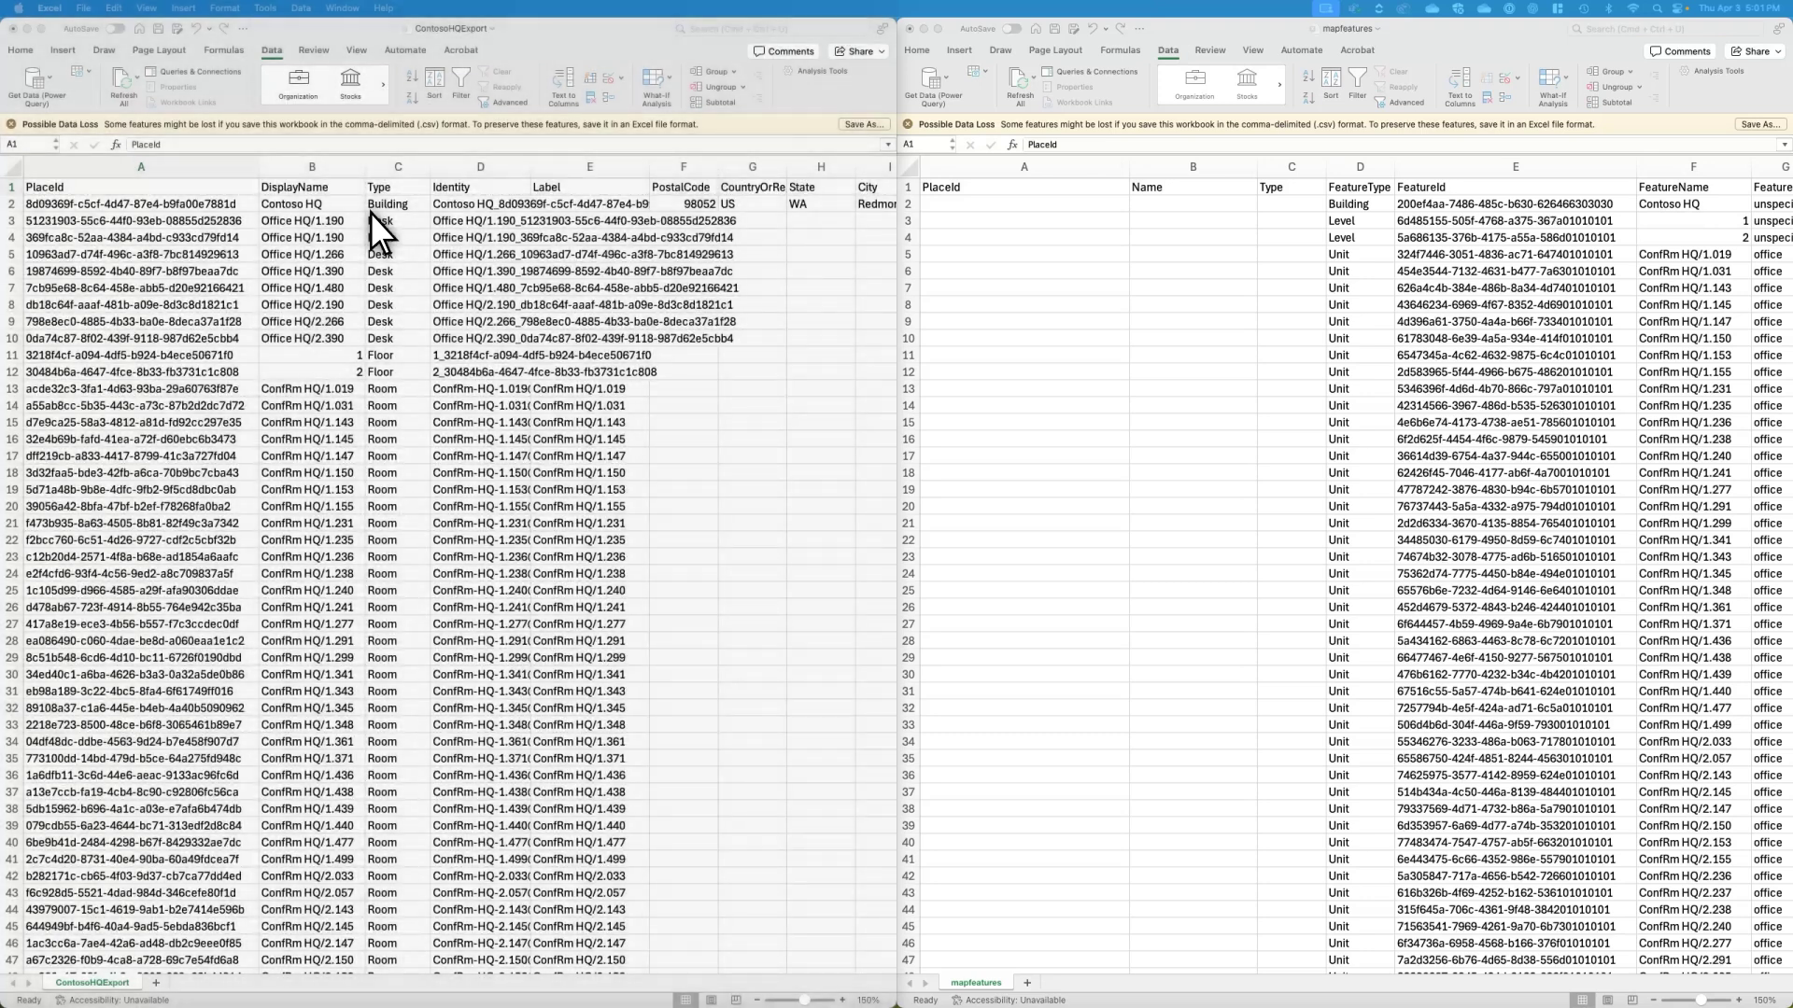
Copy the Contoso HQ building row from the export into cell A2 of mapfeatures.
left_click(370, 212)
key("super+c")
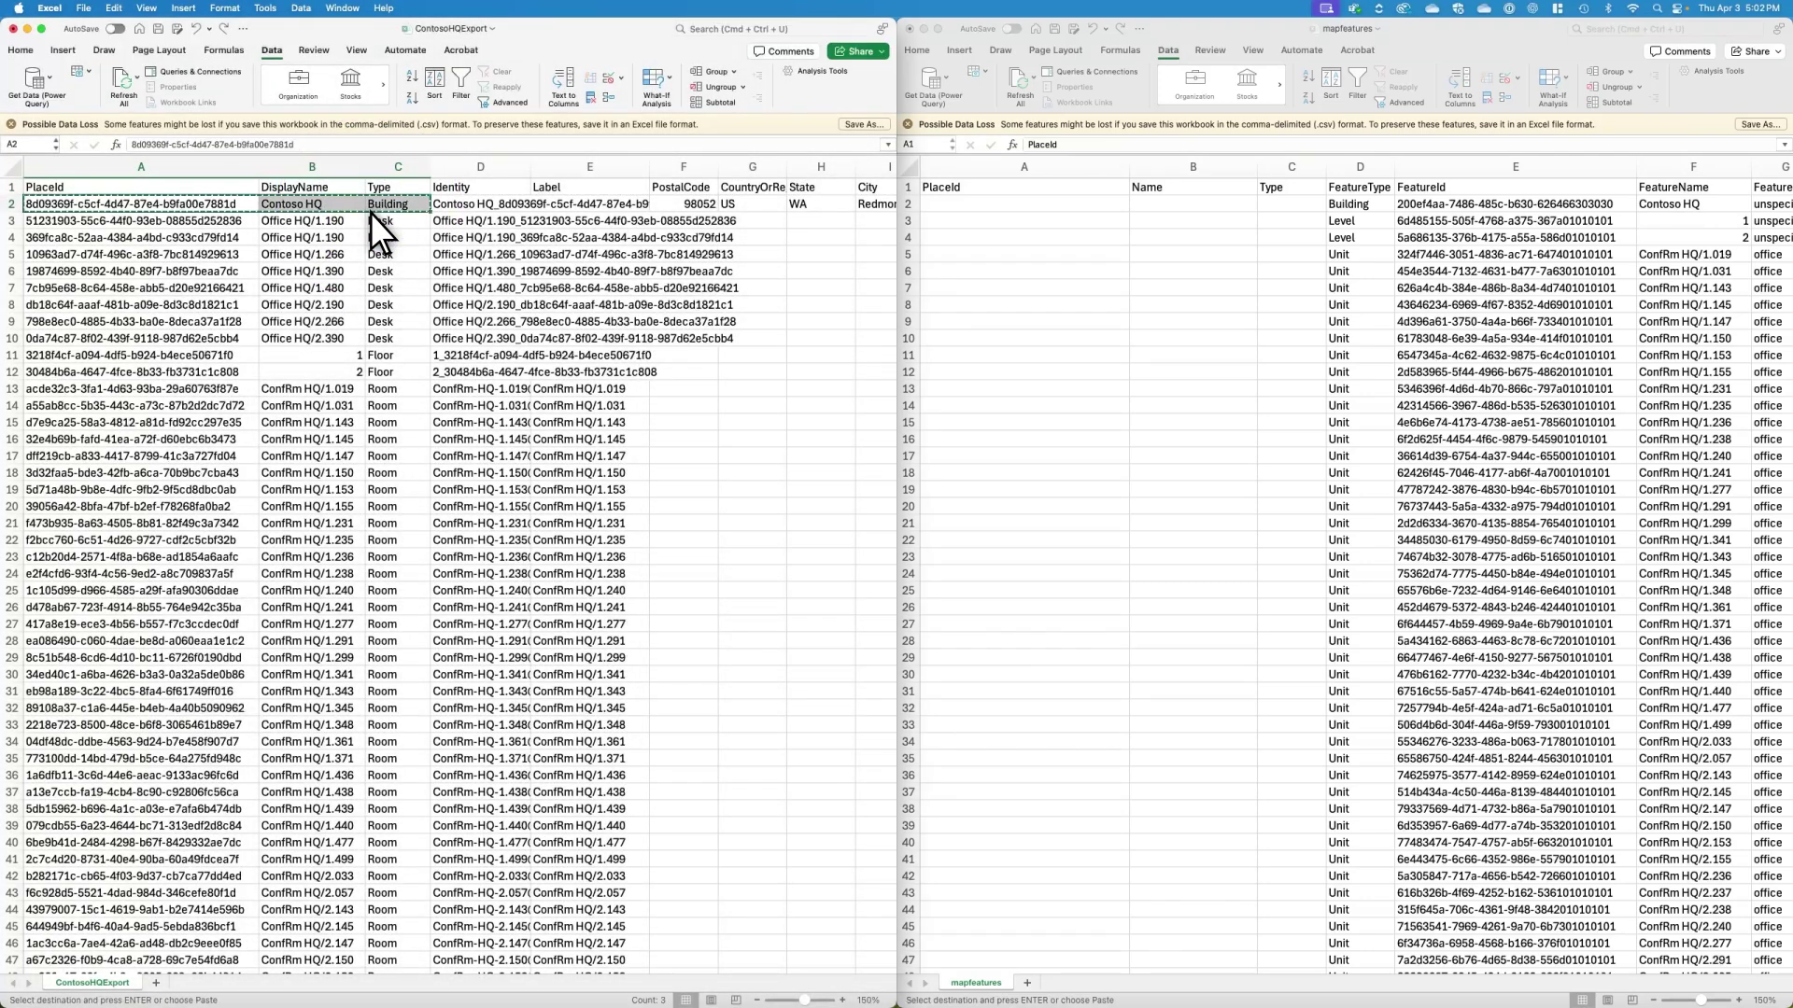
left_click(946, 209)
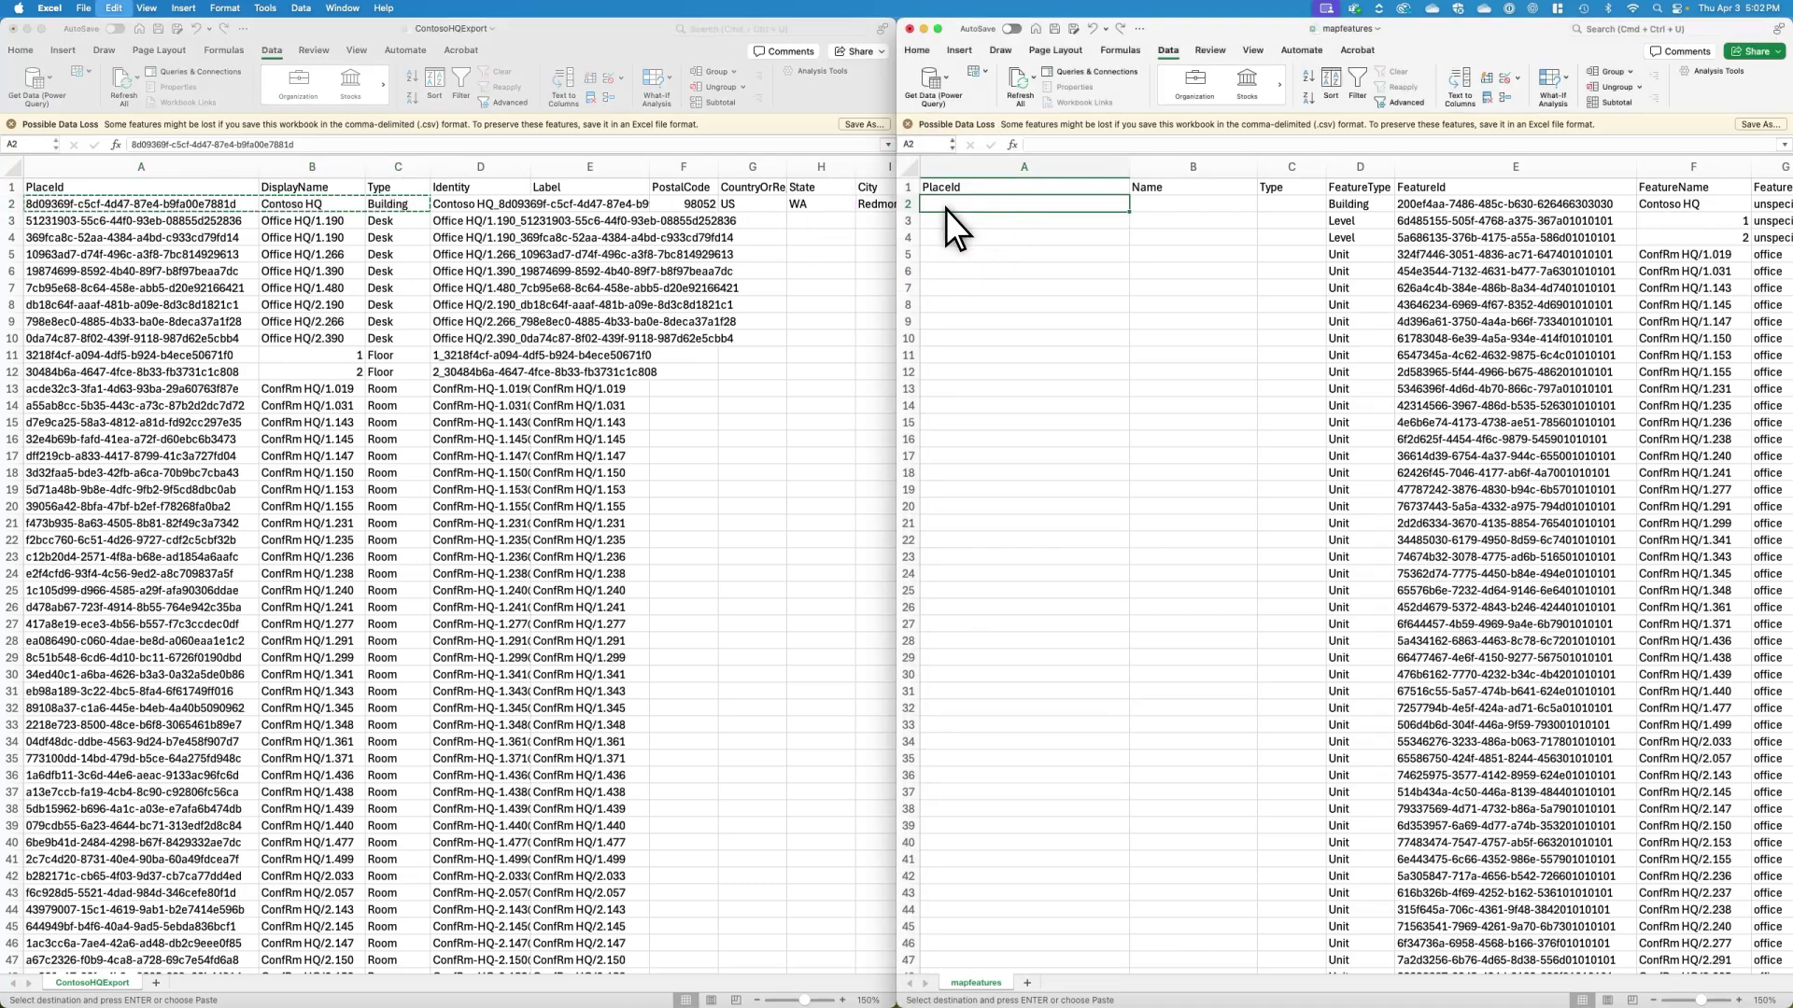
key("super+v")
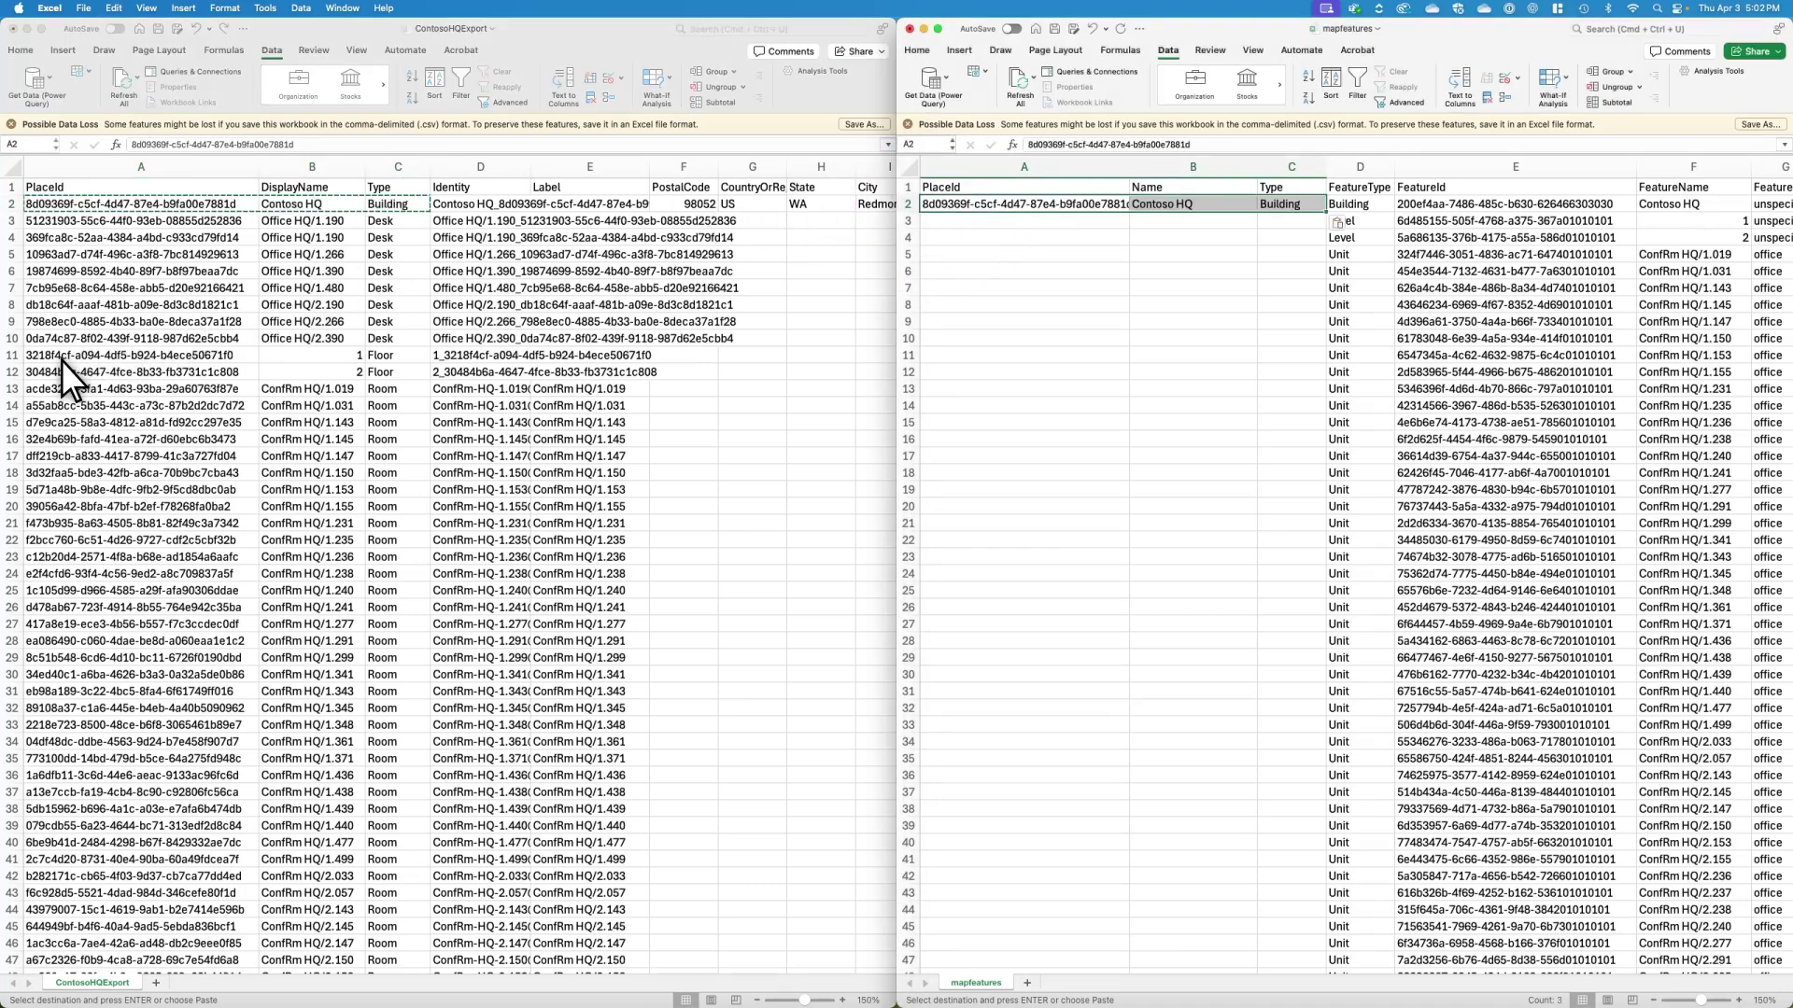
Copy the two Floor rows from the export into mapfeatures starting at A3.
left_click(62, 361)
key("shift+Right")
key("shift+Right")
key("shift+Down")
key("super+c")
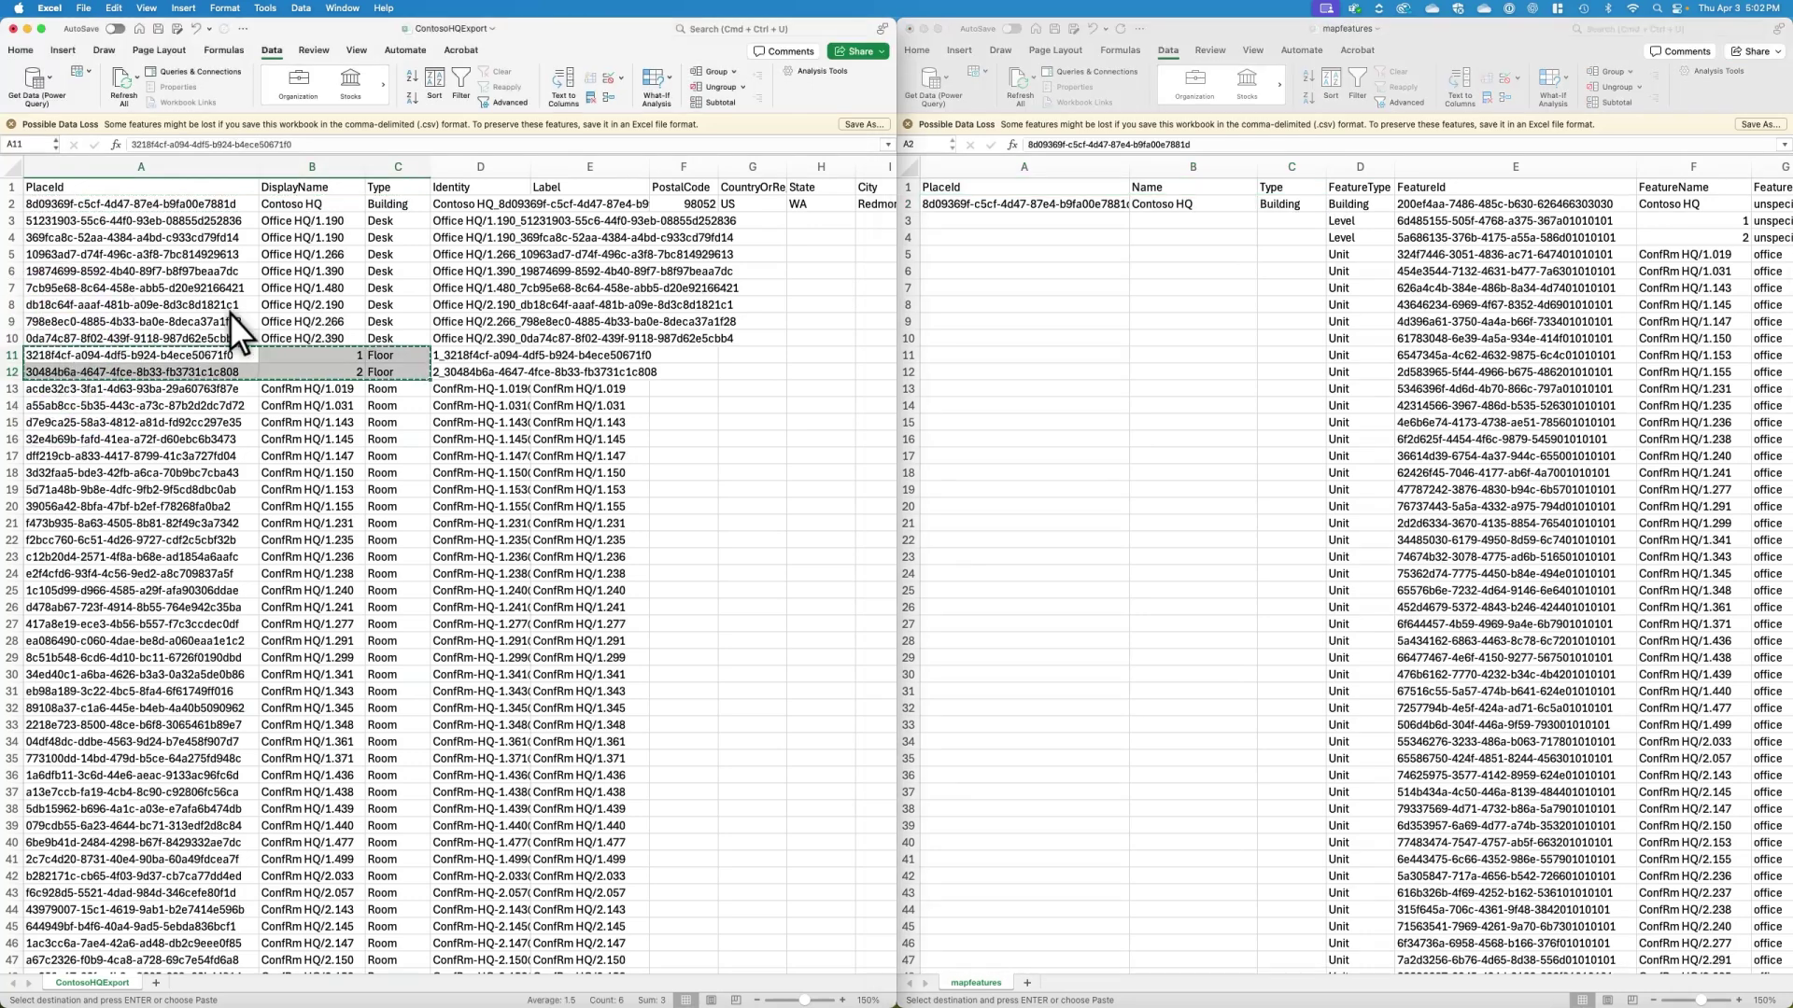
left_click(943, 227)
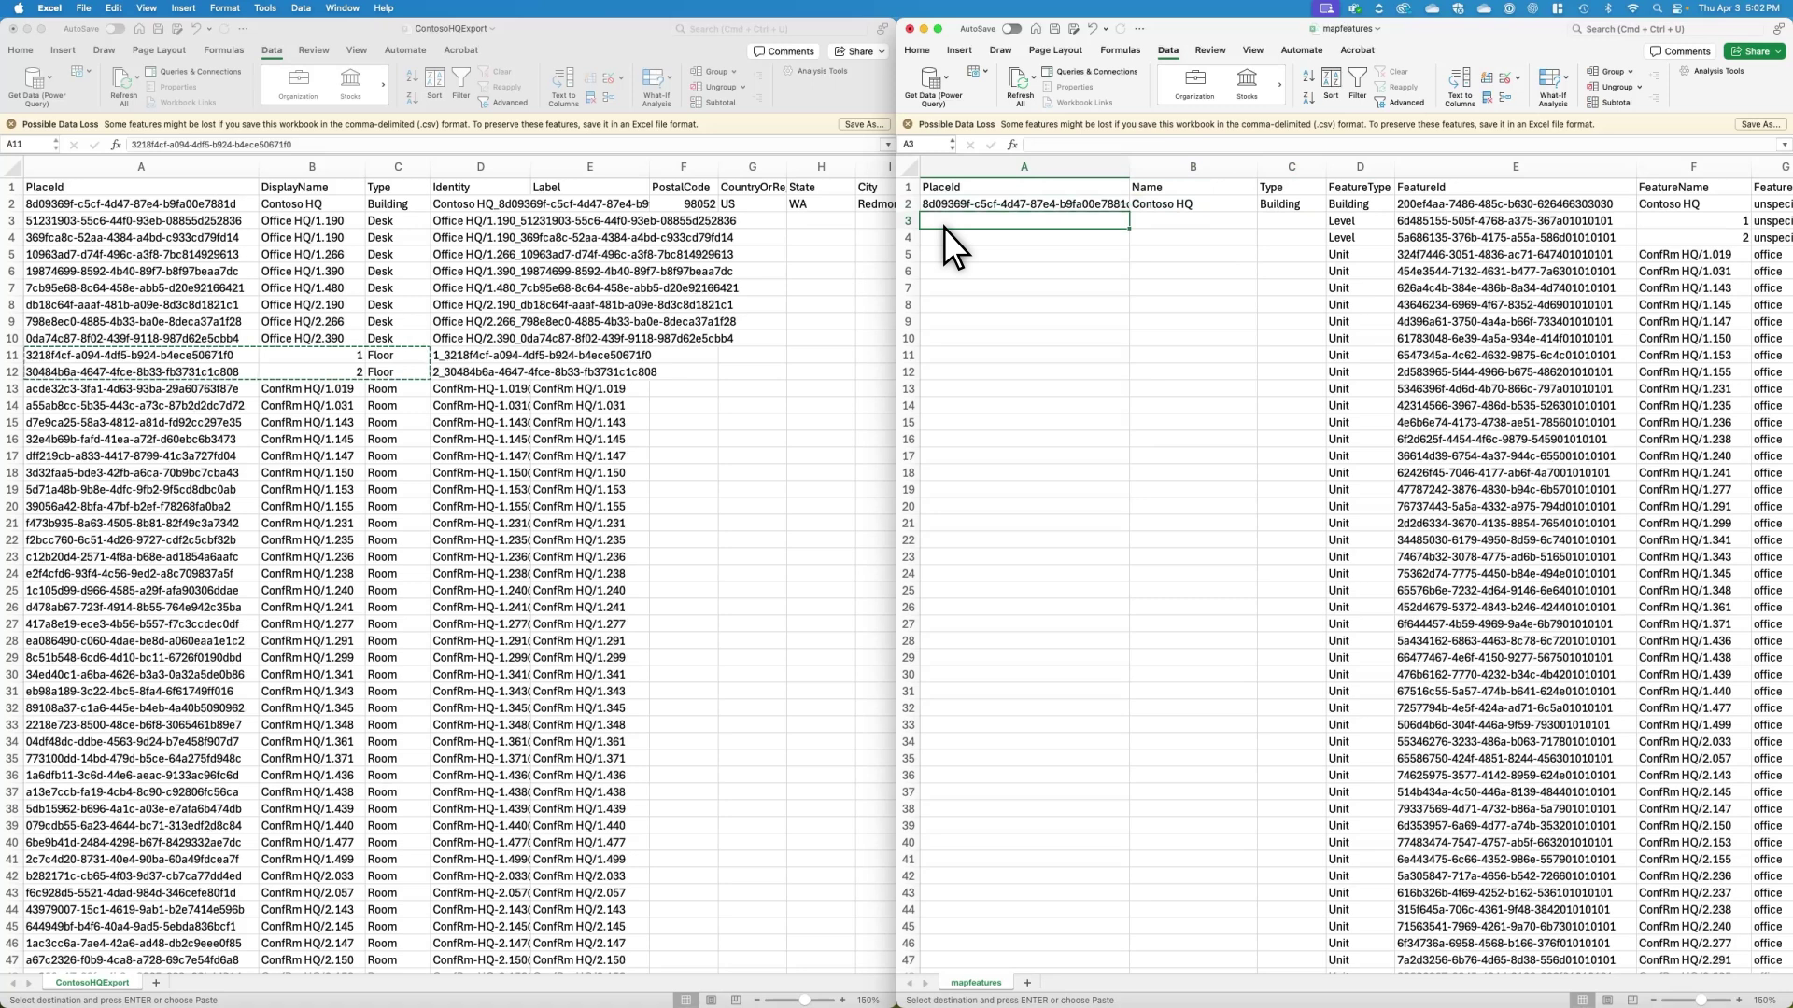
key("super+v")
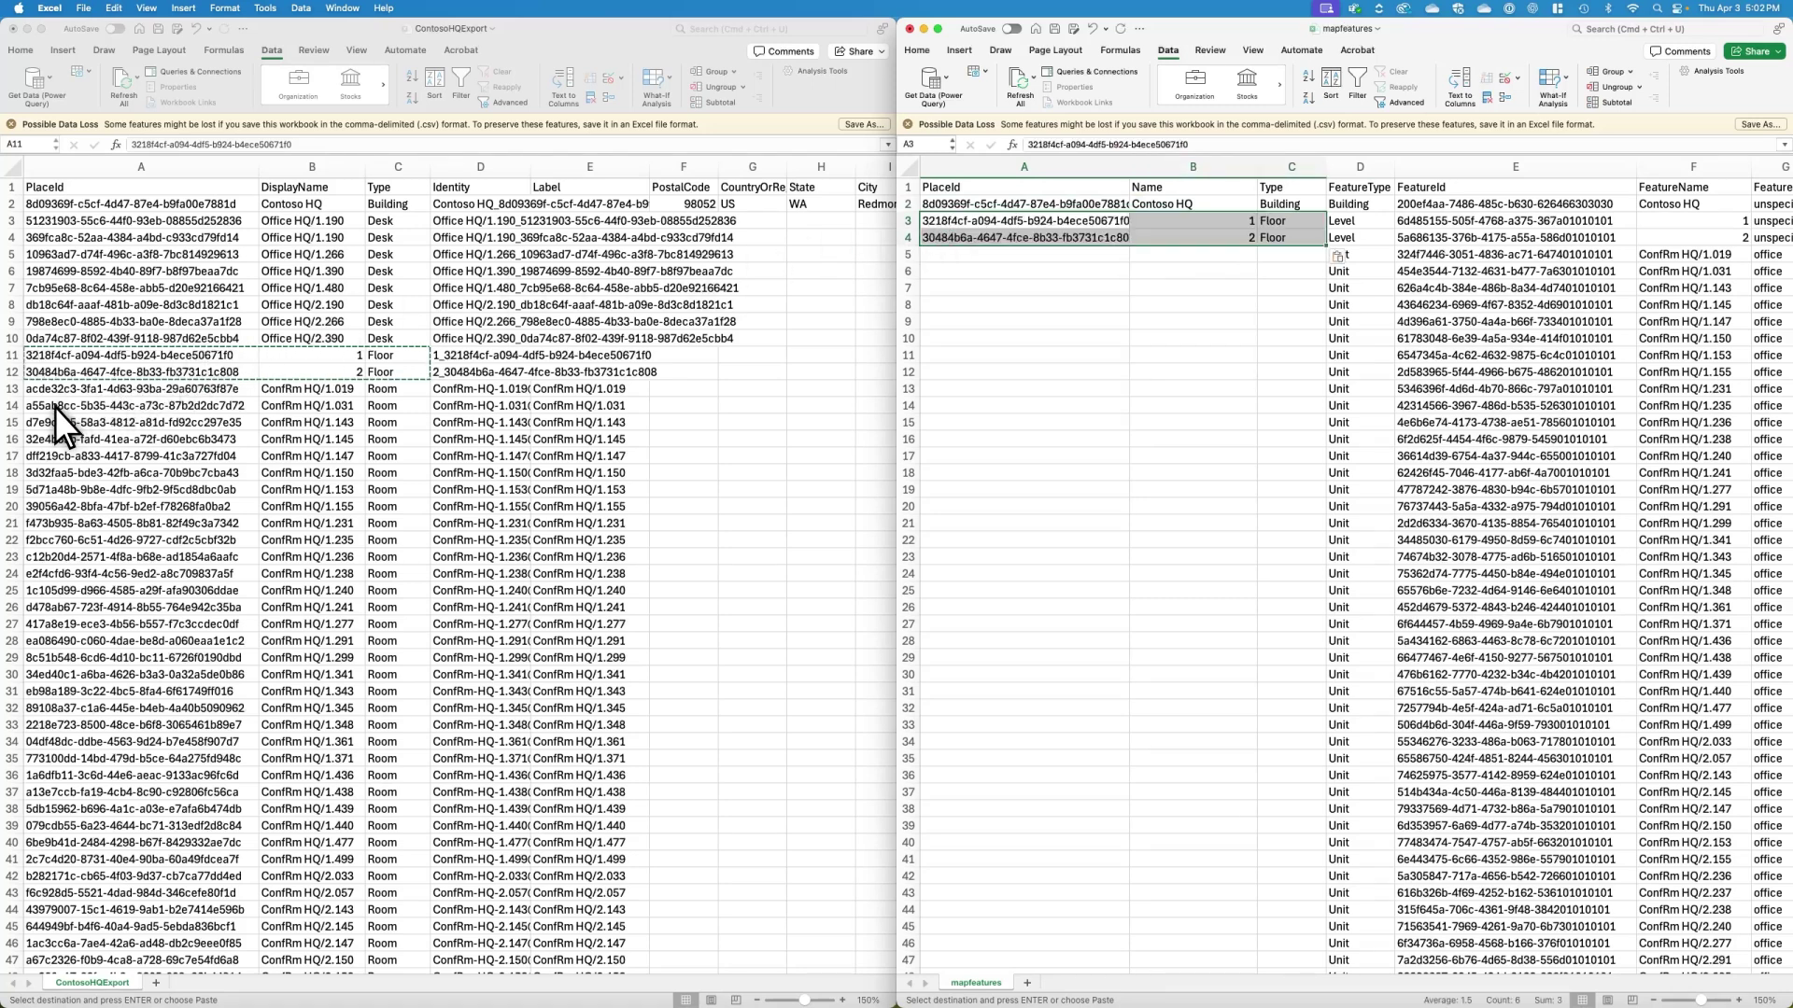
Copy the Room rows' PlaceId, name and type into mapfeatures starting at A5.
left_click(55, 408)
key("super+c")
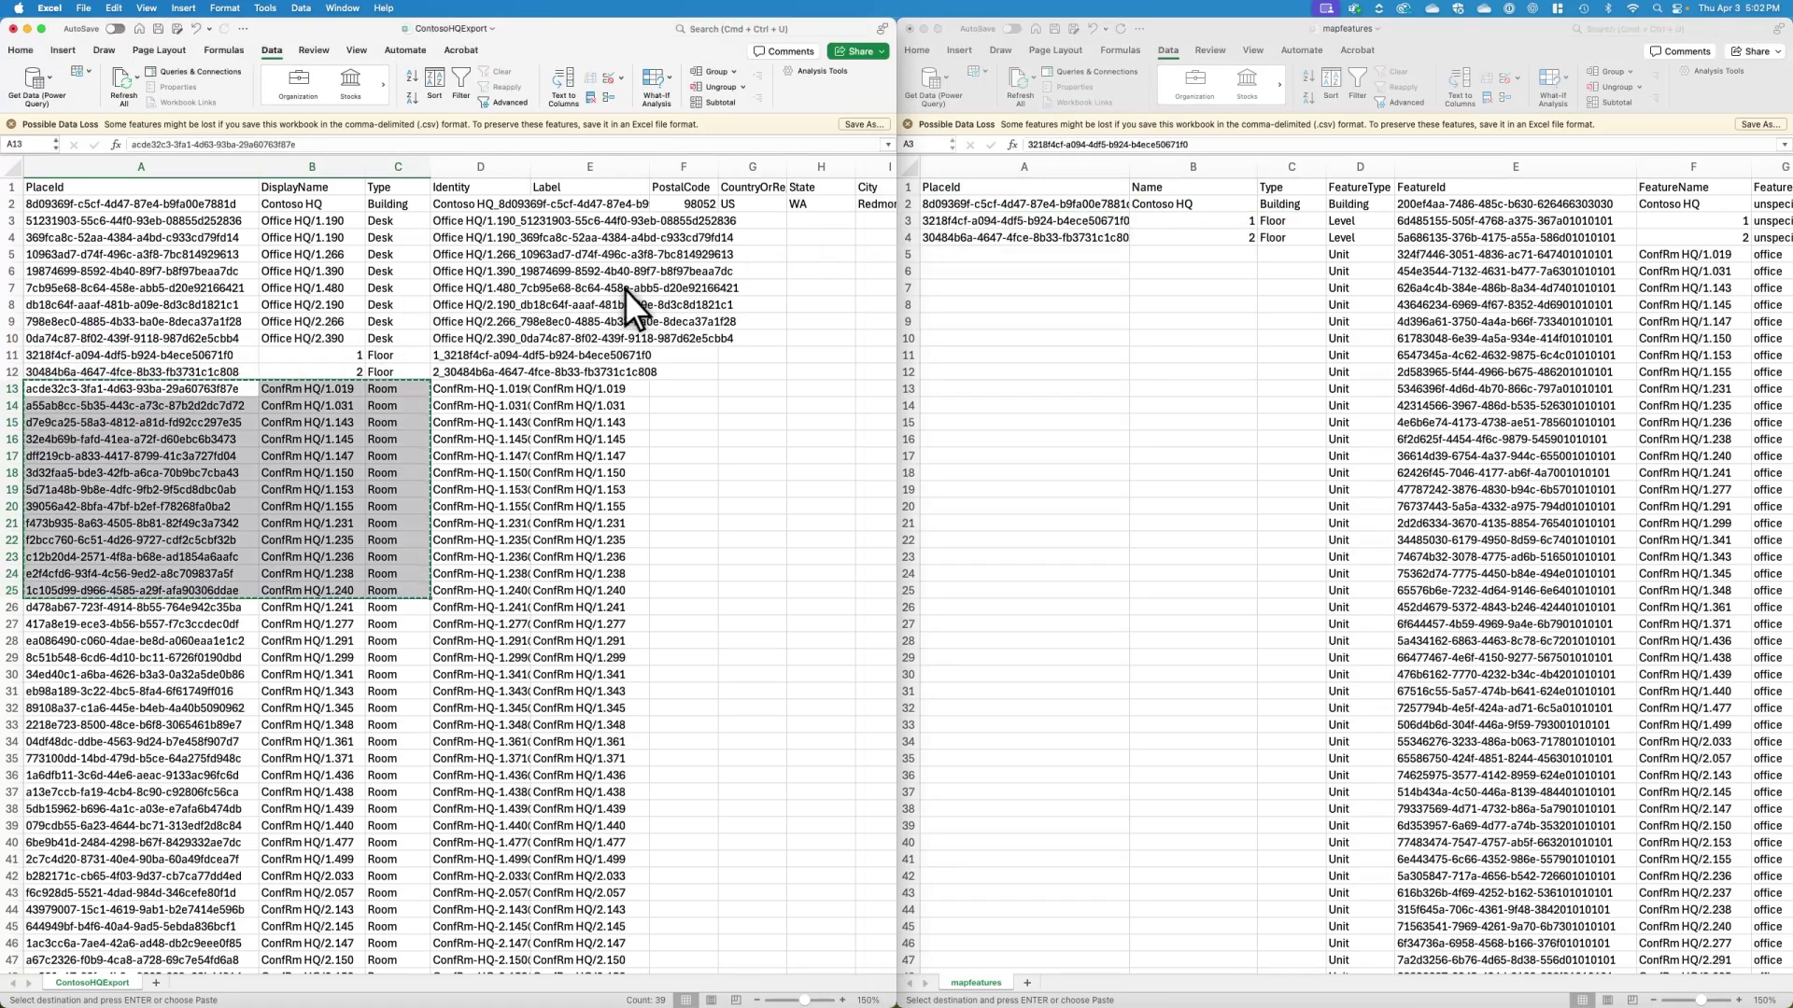
left_click(931, 259)
key("super+v")
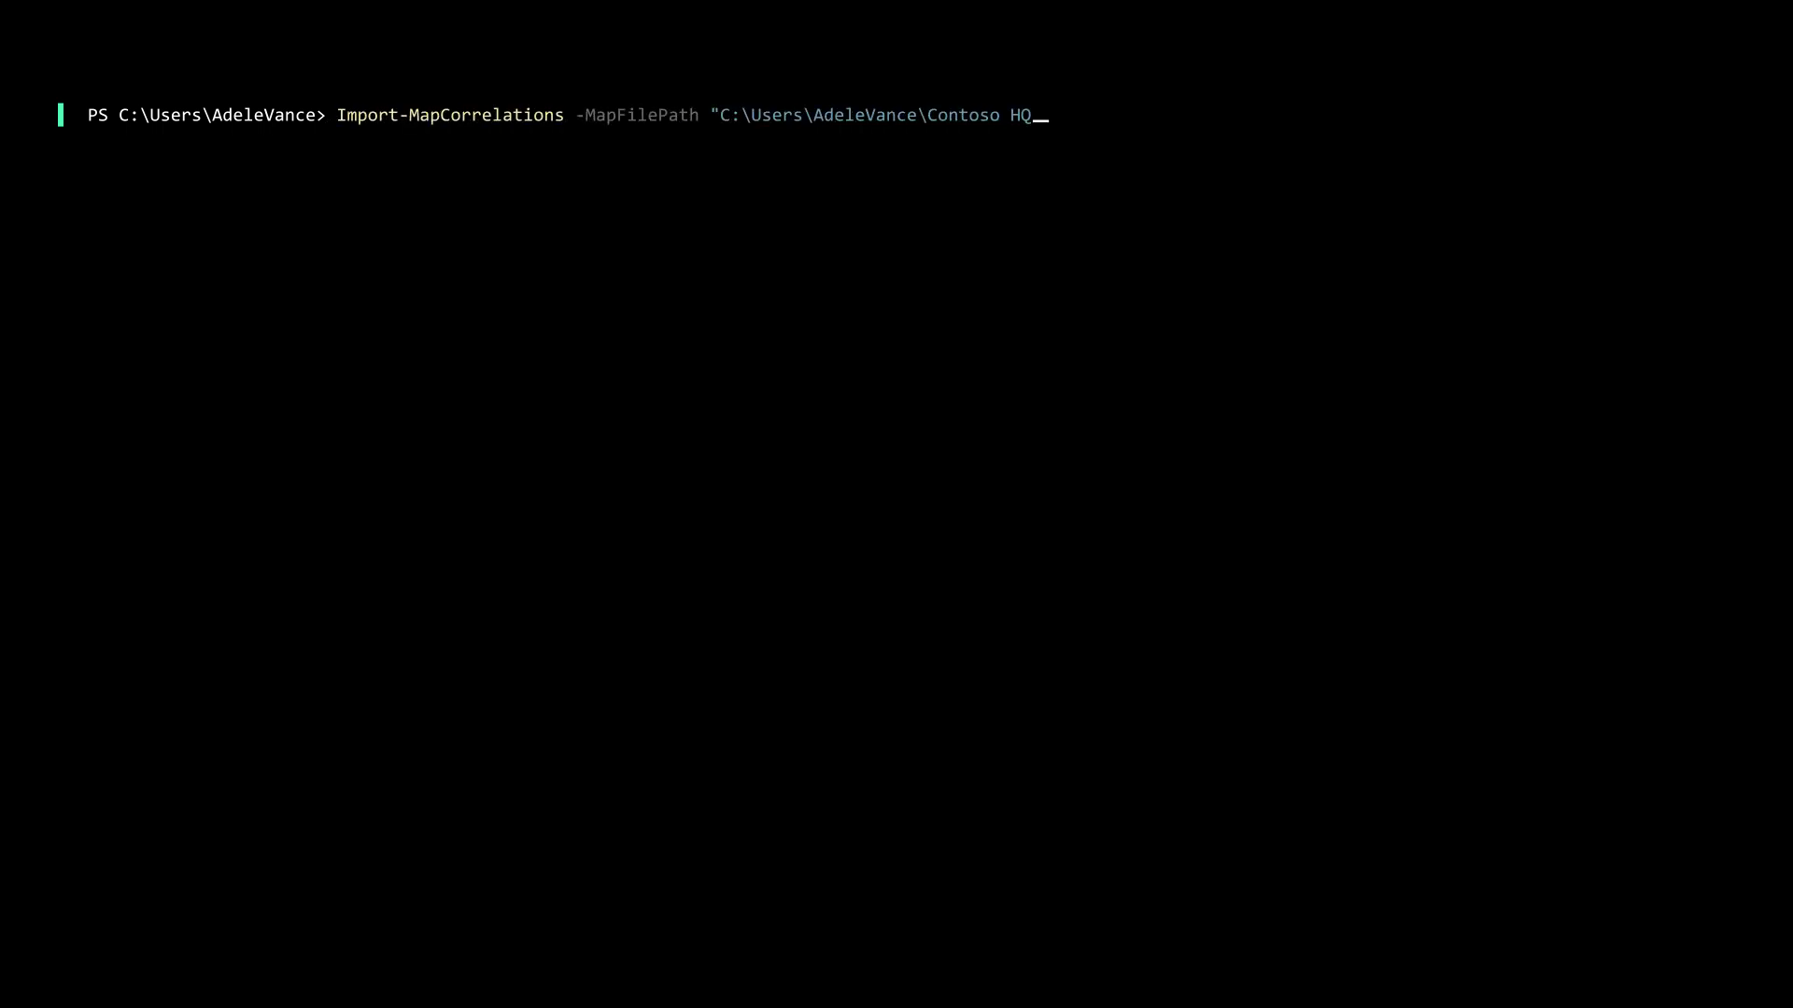
type(".zip\"")
Build imdf_correlated.zip from mapfeatures.csv and upload it as the Contoso HQ map.
key("shift+Return")
type("-CorrelationsFilePath C:\\Users\\AdeleVance\\mapfeatures.csv")
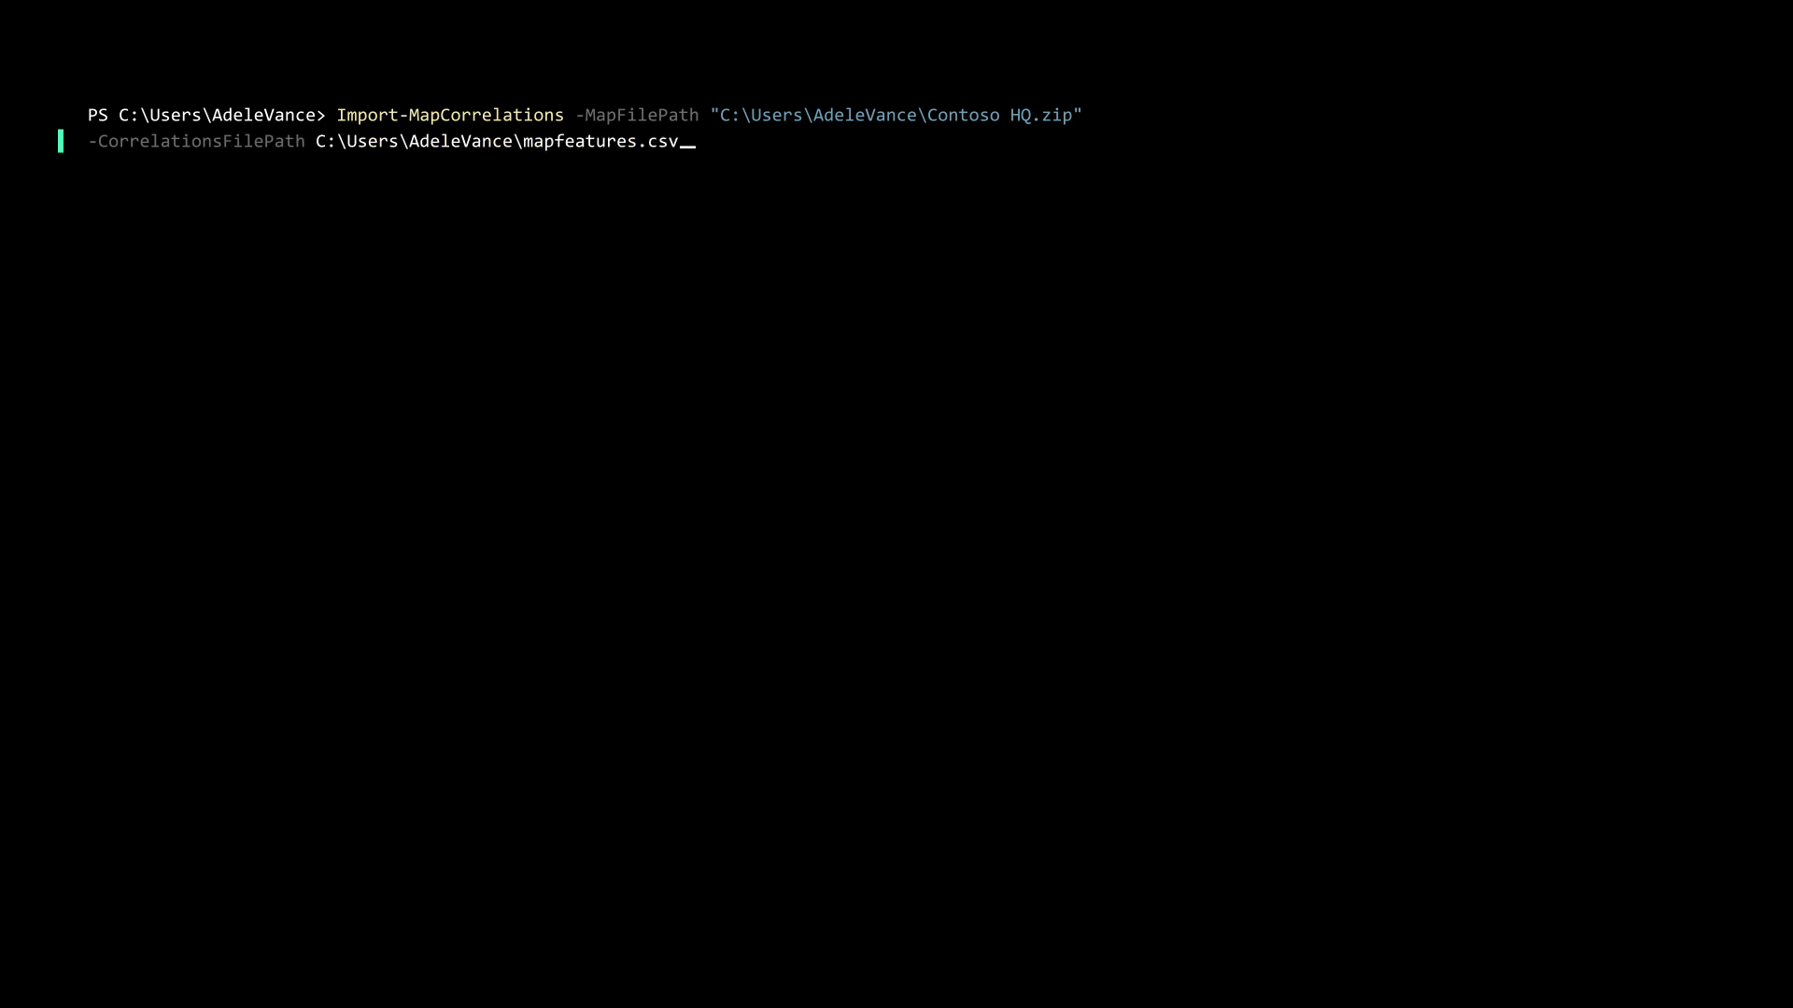
key("Return")
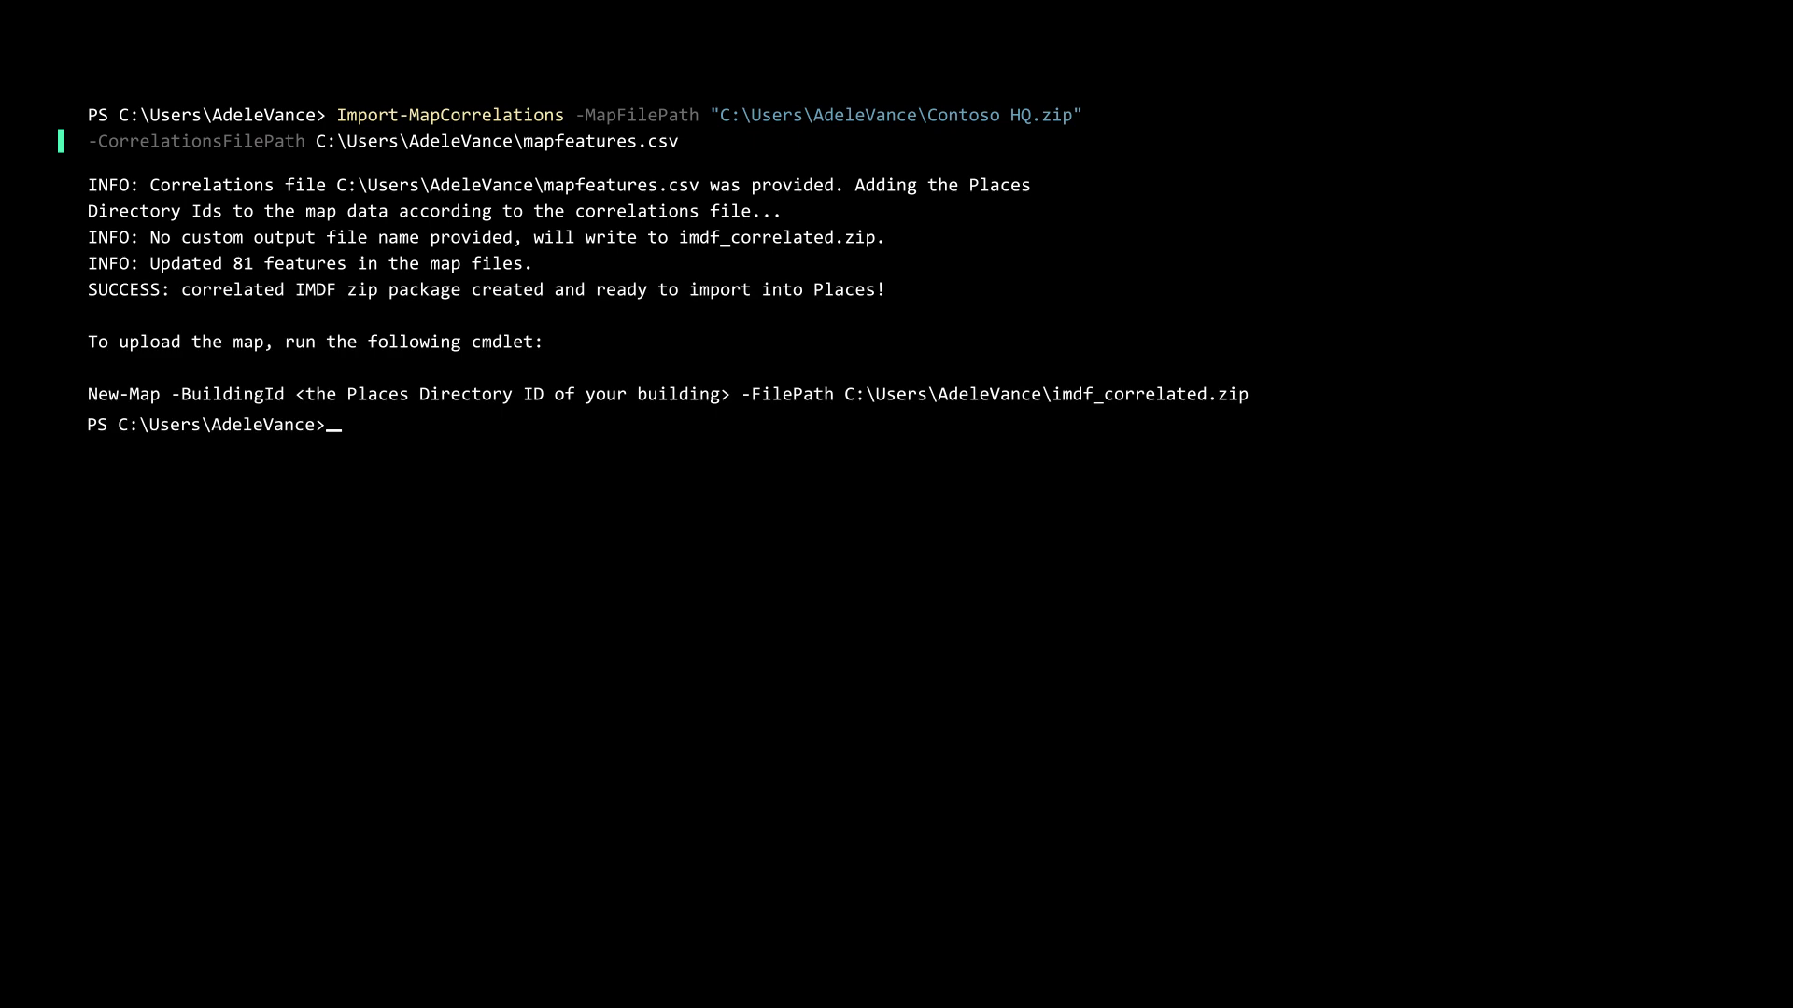
type("New-Map -BuildingId $contosohq -FilePath ")
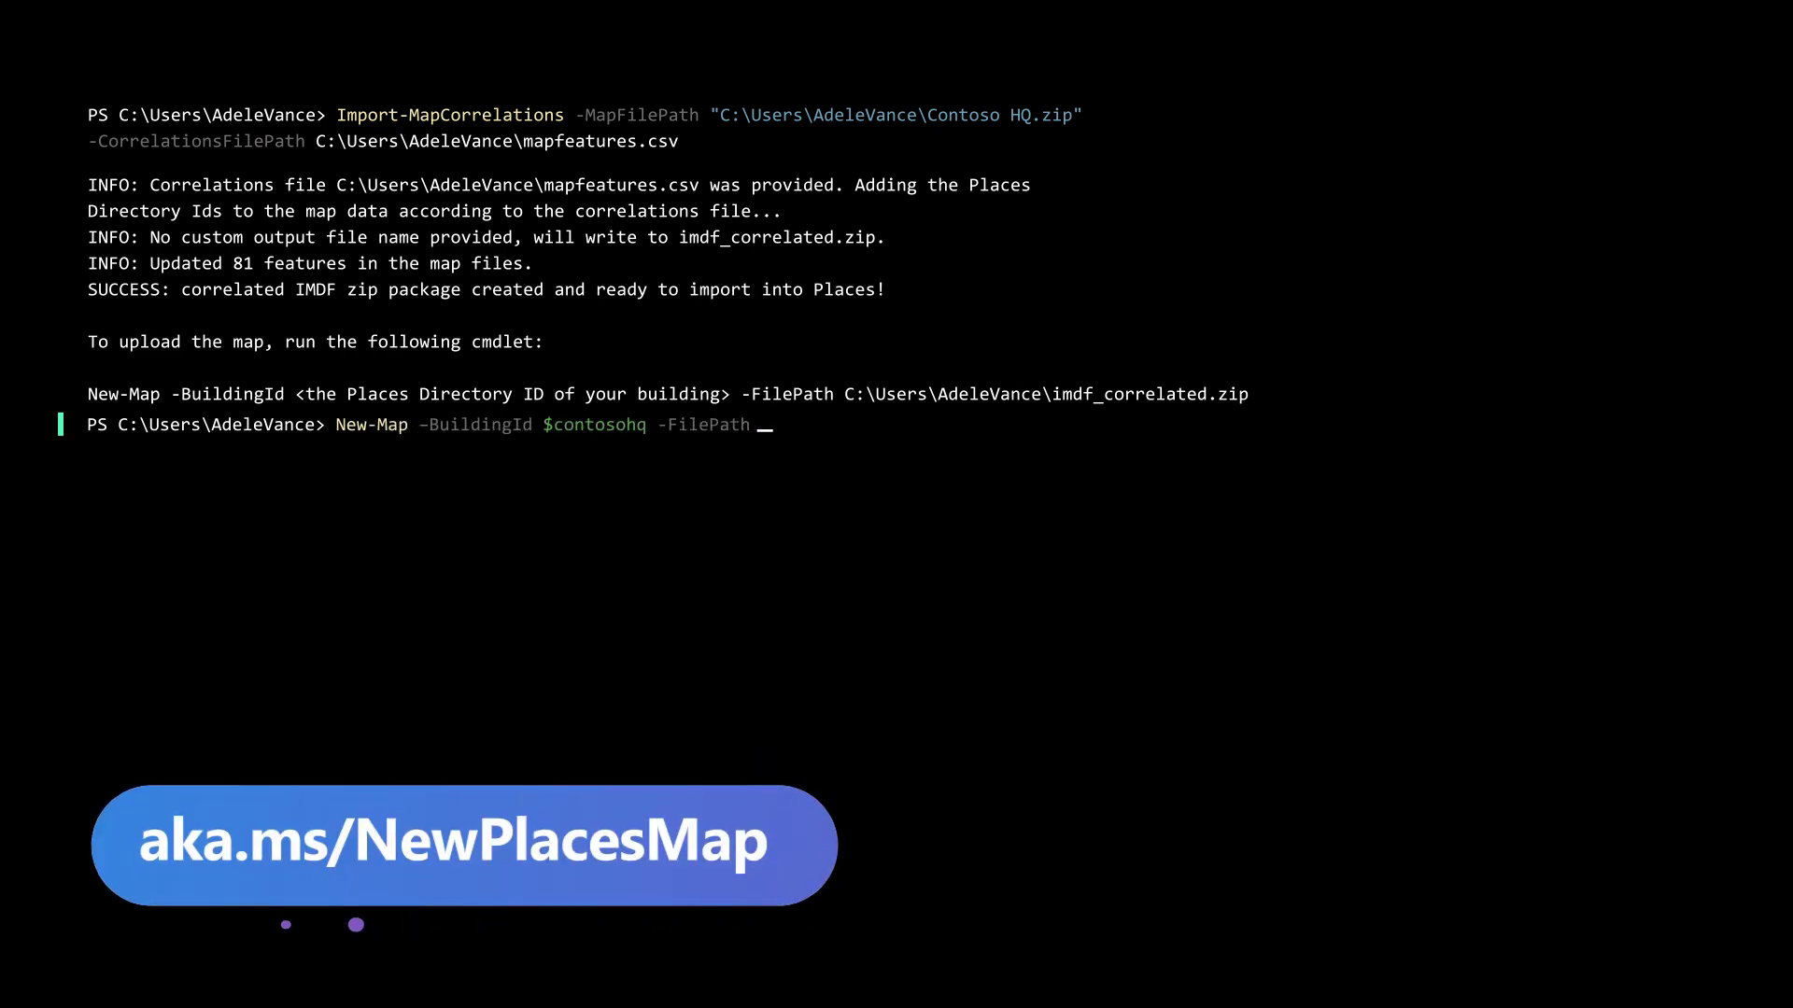
type("\"C:\\Users\\AdeleVance\\imdf_correlated.zip\"")
key("Return")
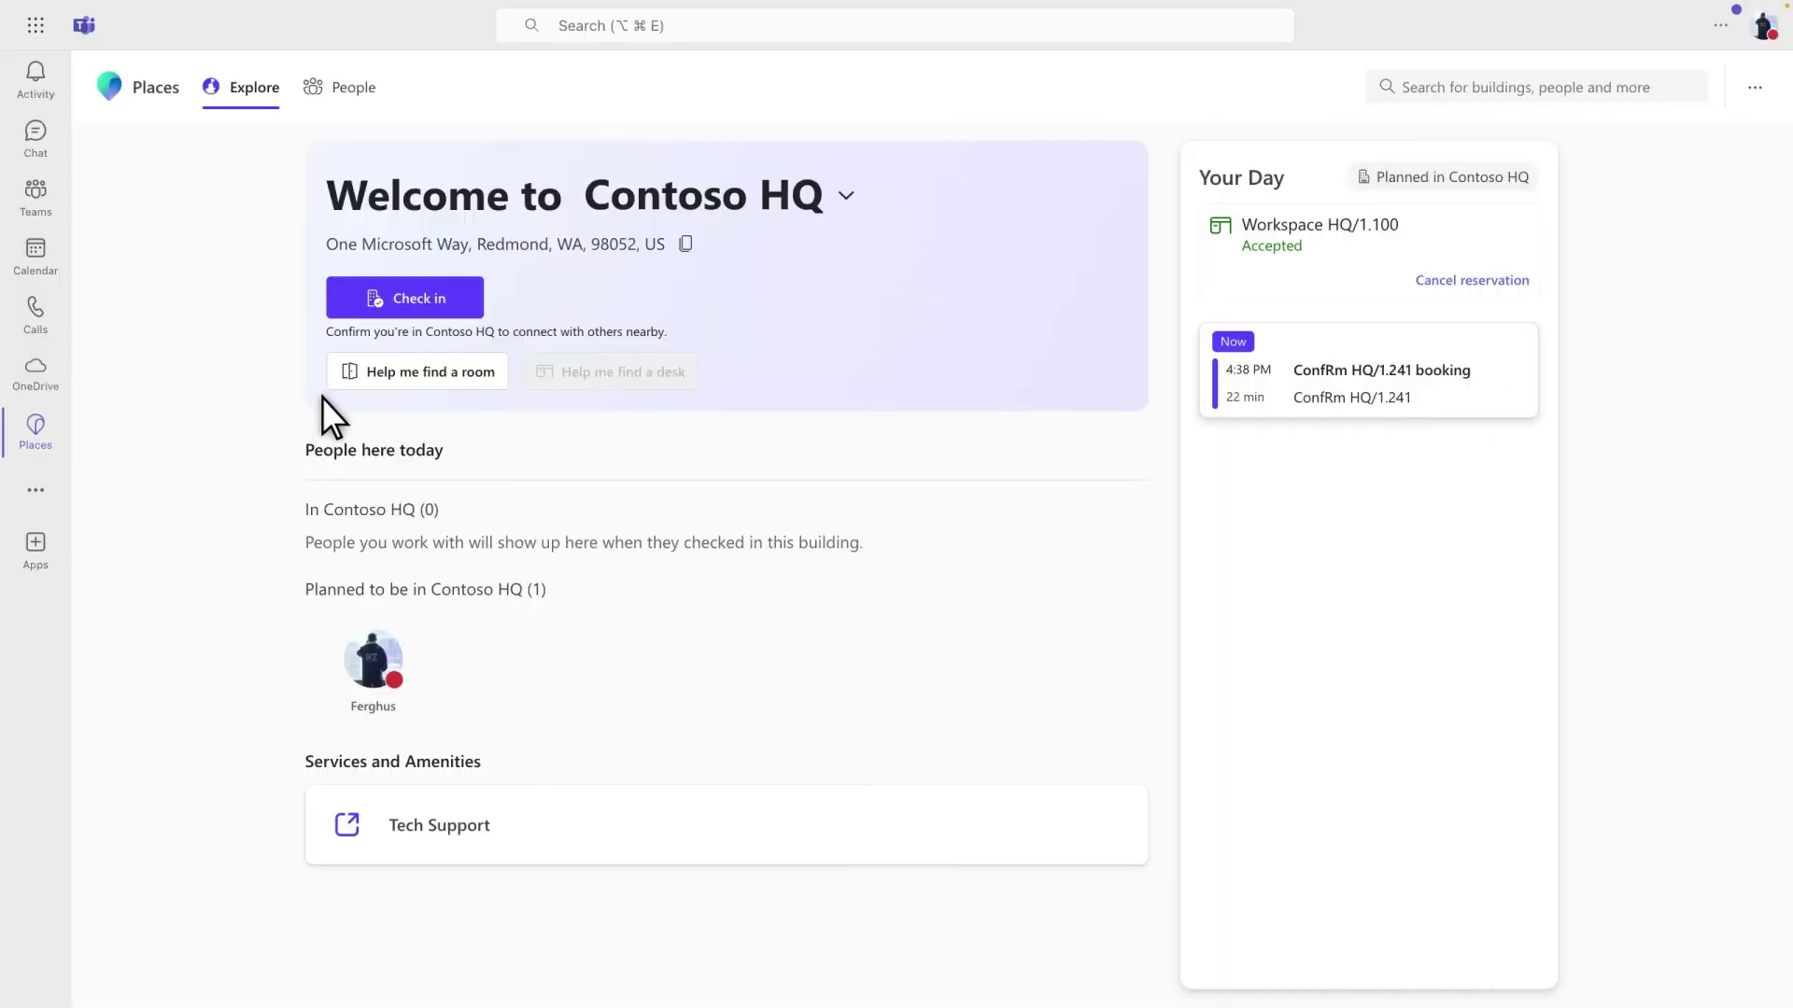
Open Help me find a room for Contoso HQ, showing room pins on the floor map.
left_click(374, 376)
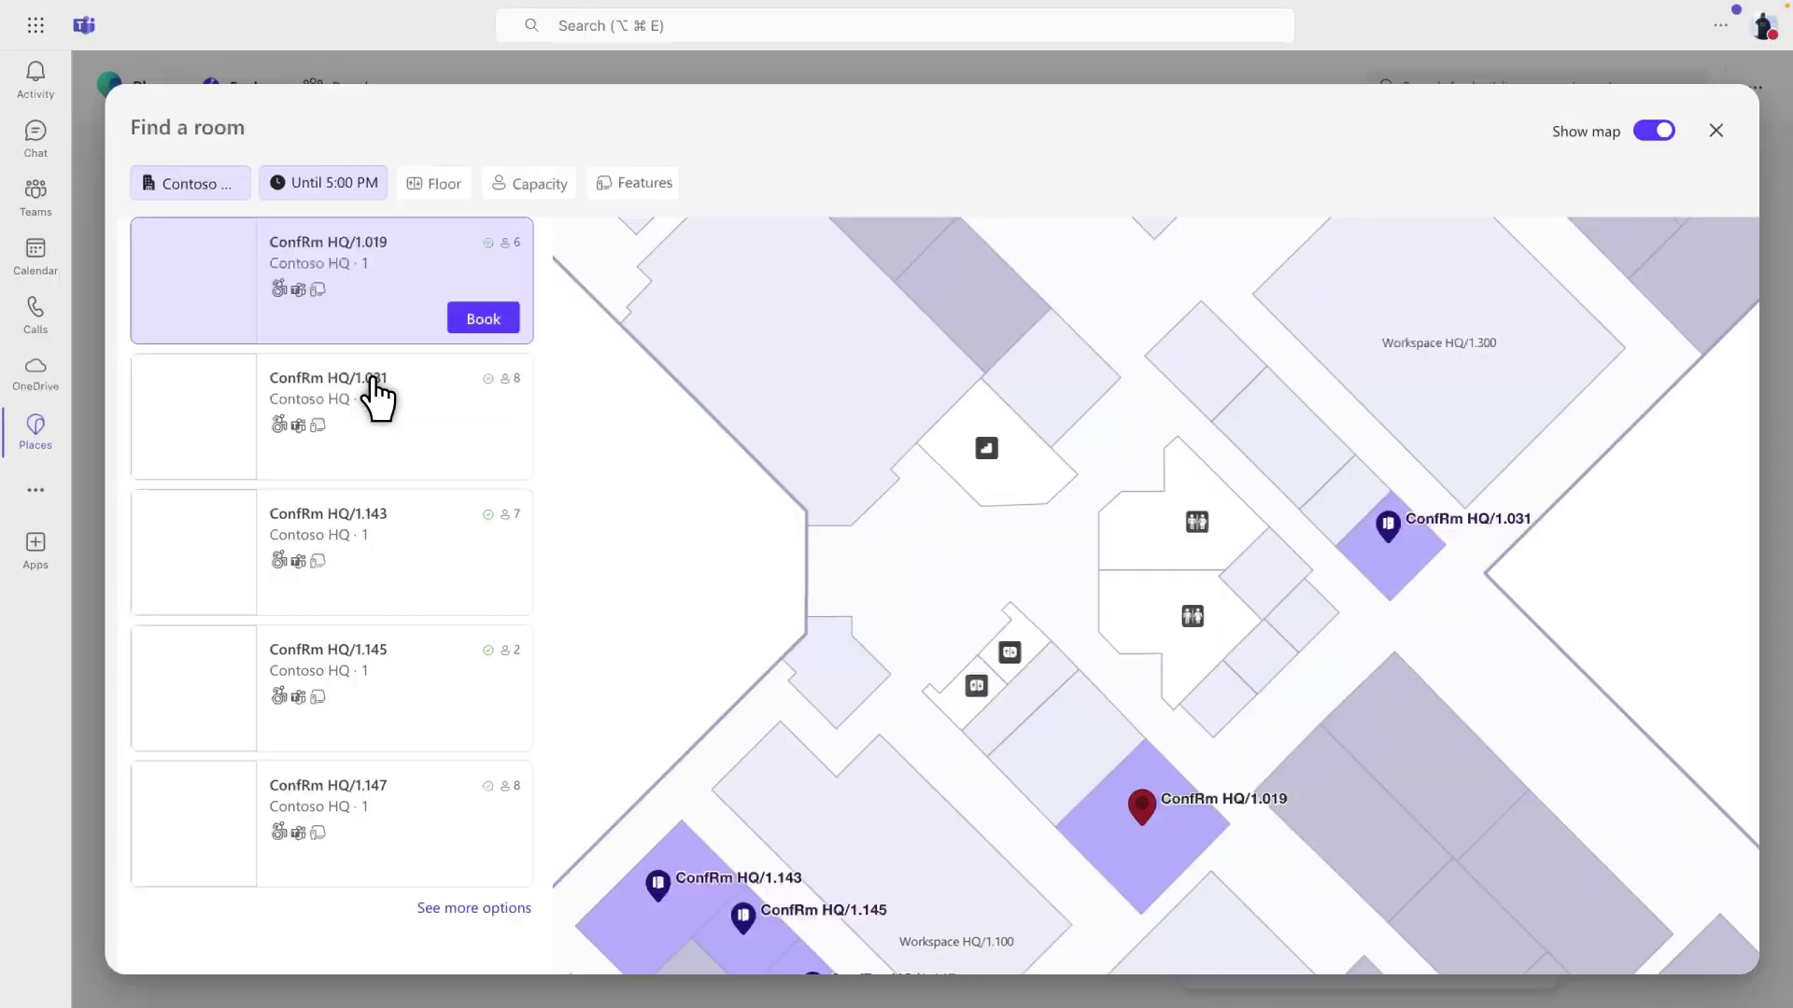